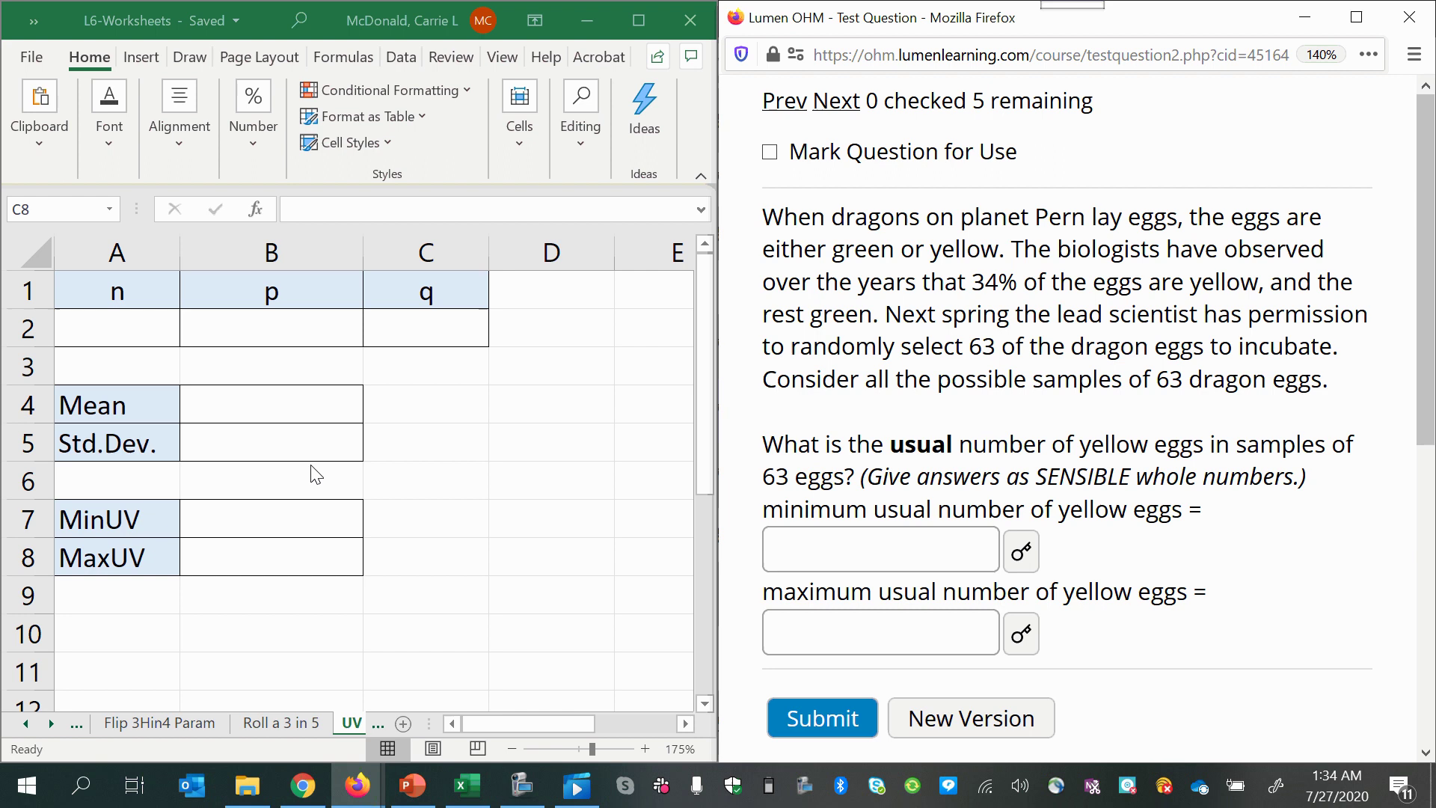
Step: Enter n = 63 and p = 0.34, then give q the formula =1-B2, showing 0.66
{"action": "left_click", "coordinate": [130, 325]}
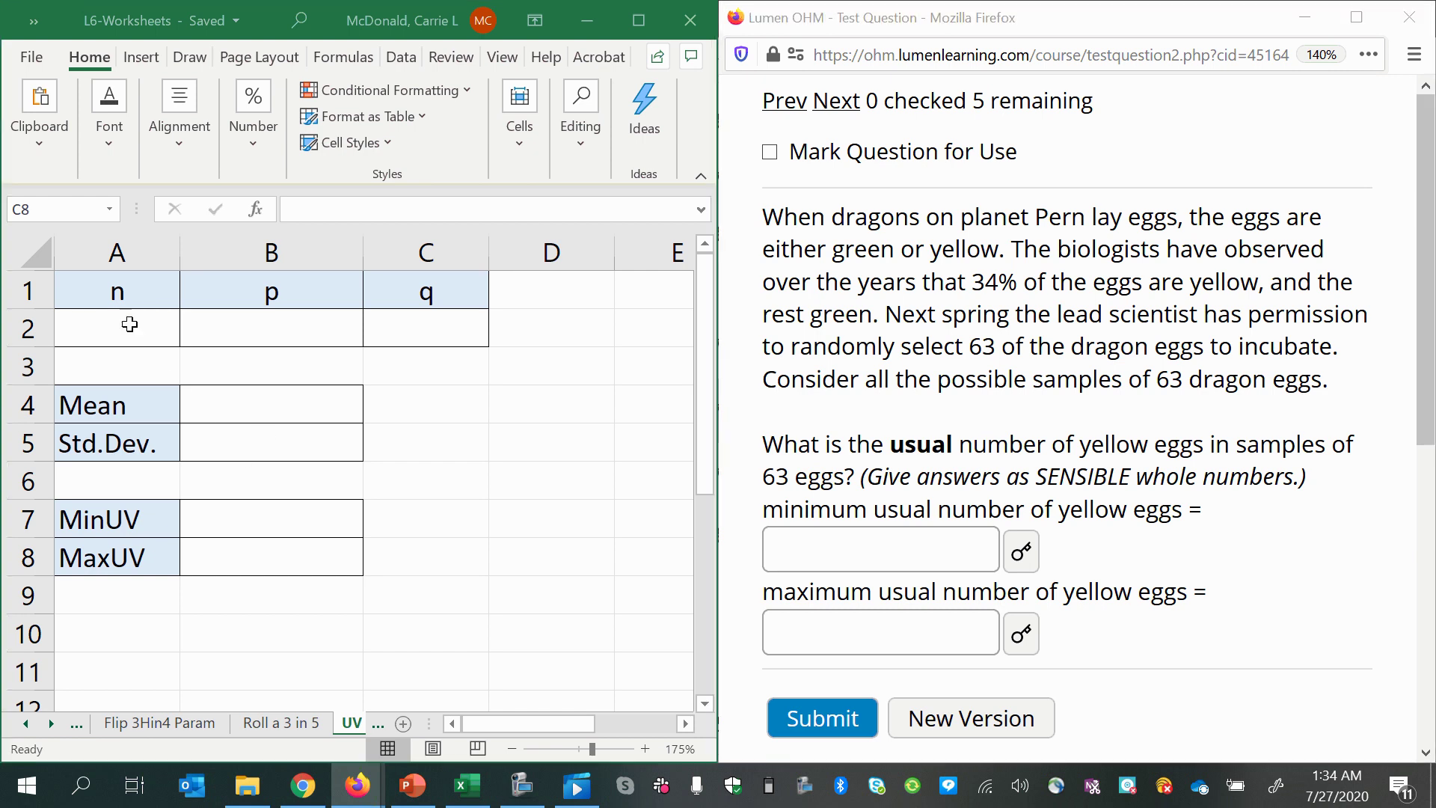
{"action": "left_click", "coordinate": [130, 326]}
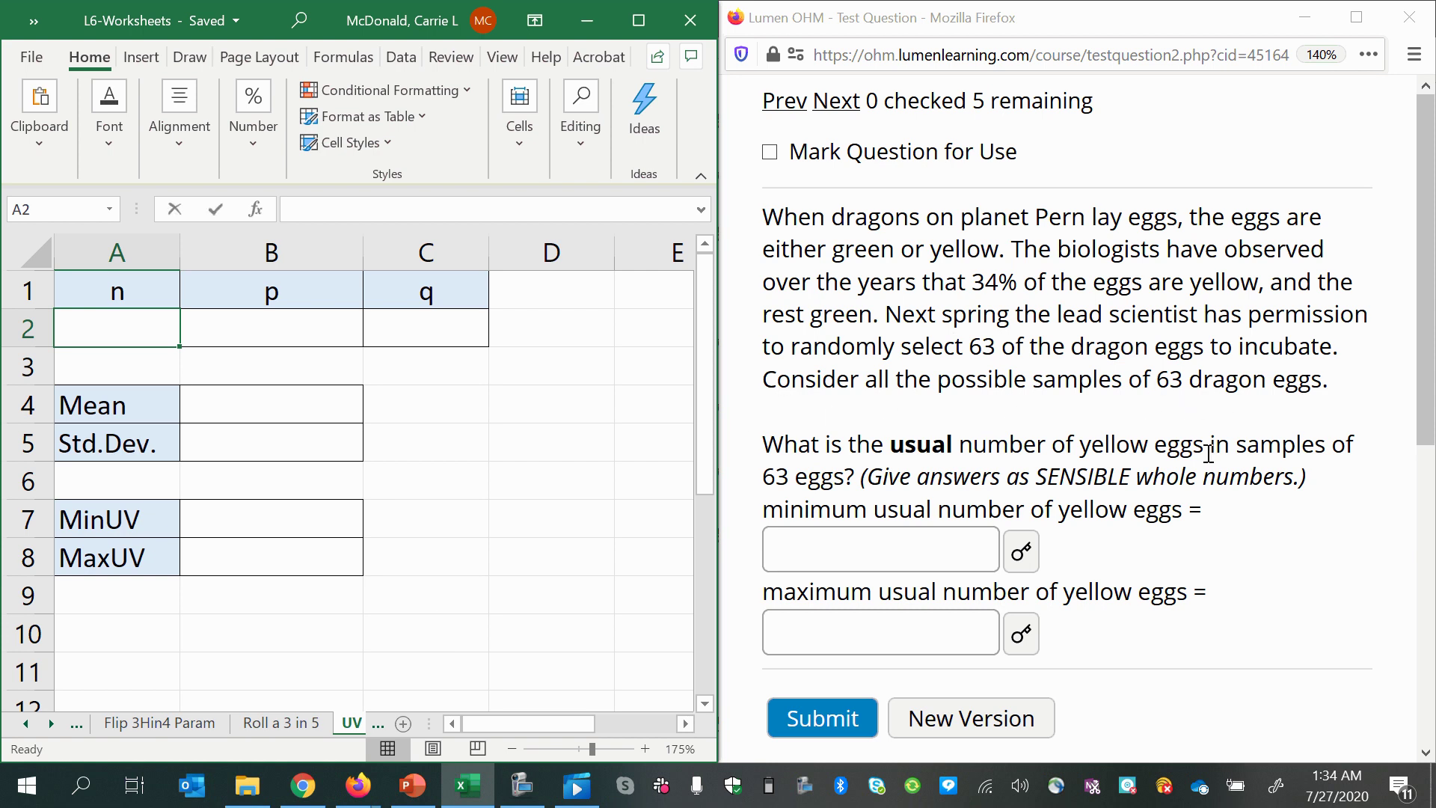
{"action": "type", "text": "63"}
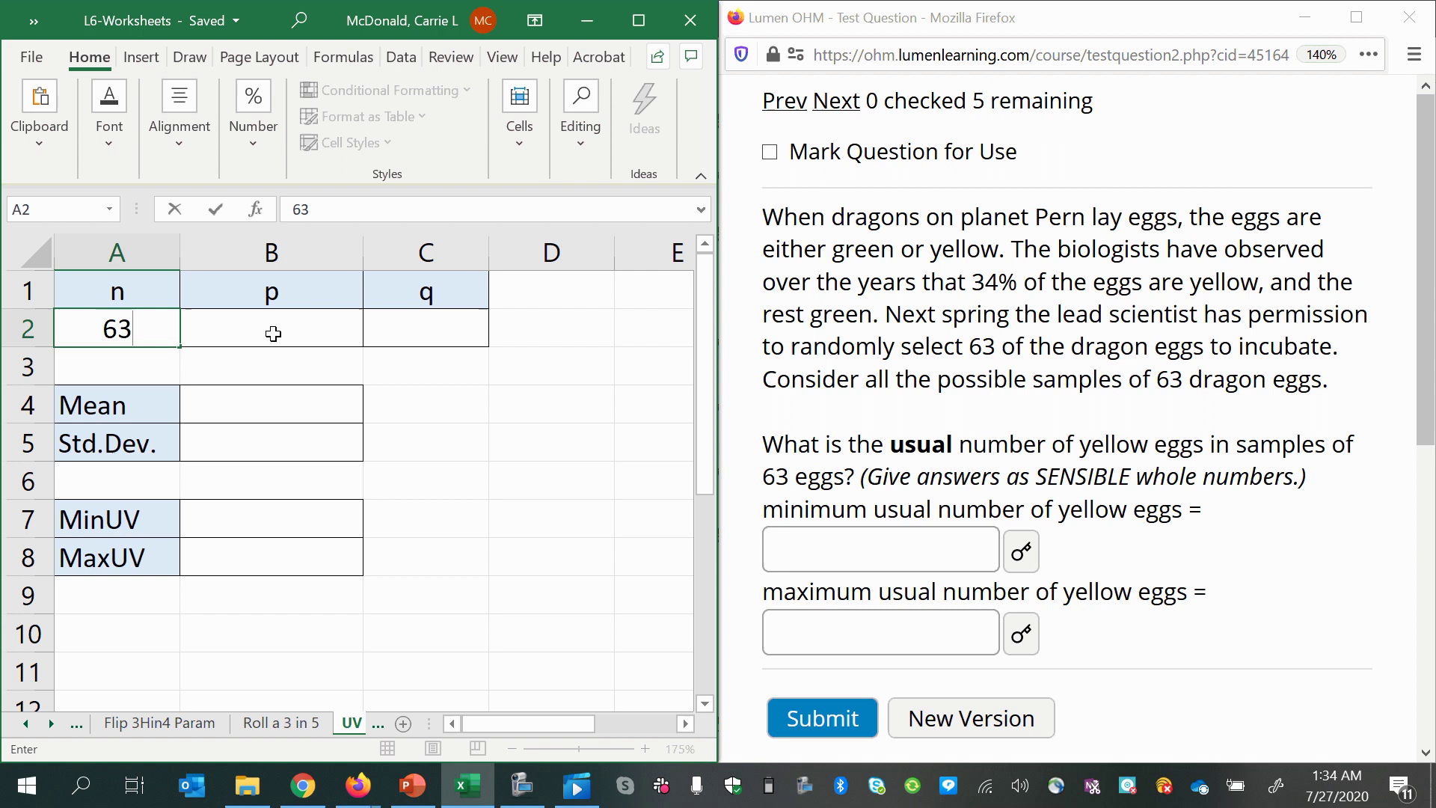
{"action": "left_click", "coordinate": [273, 334]}
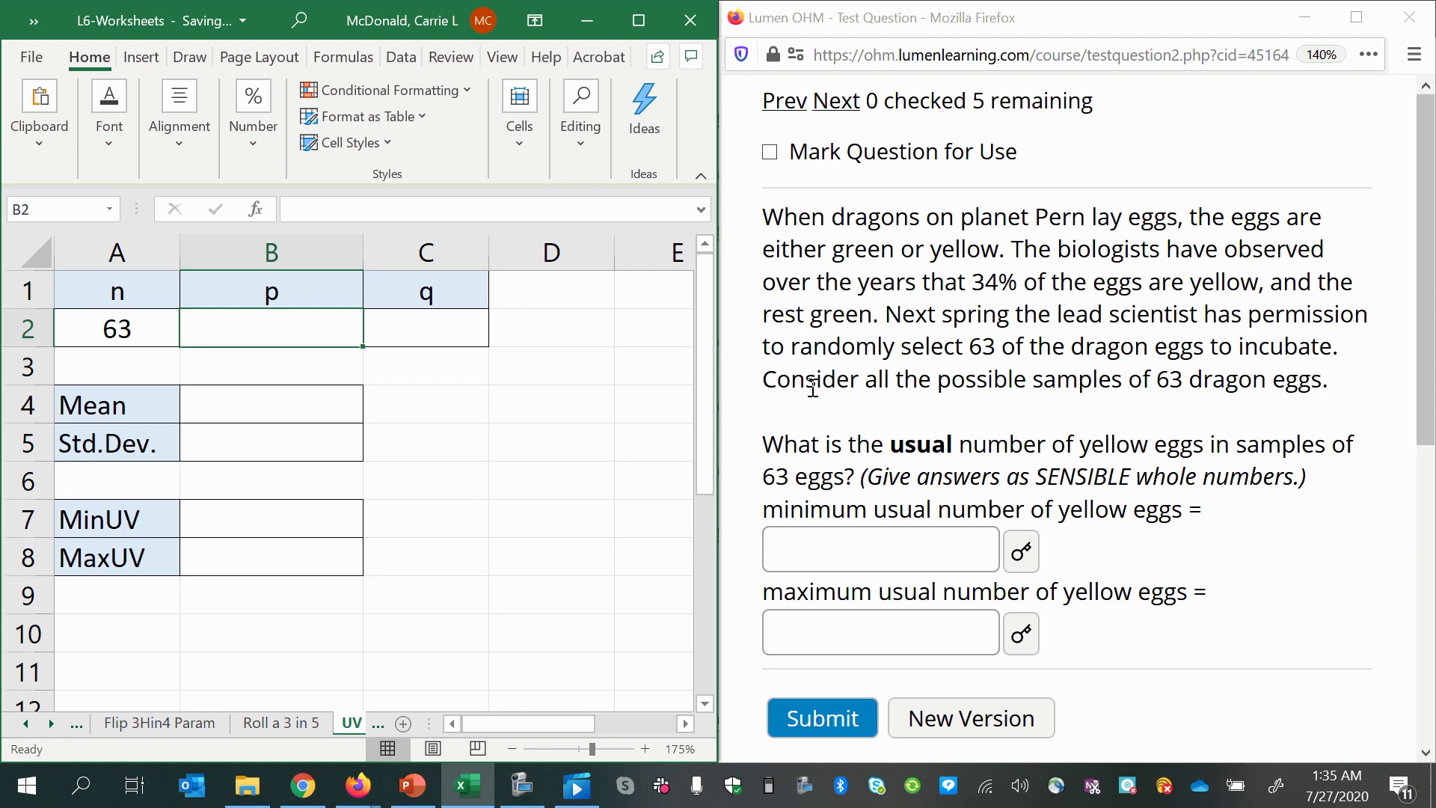
{"action": "type", "text": "0.34"}
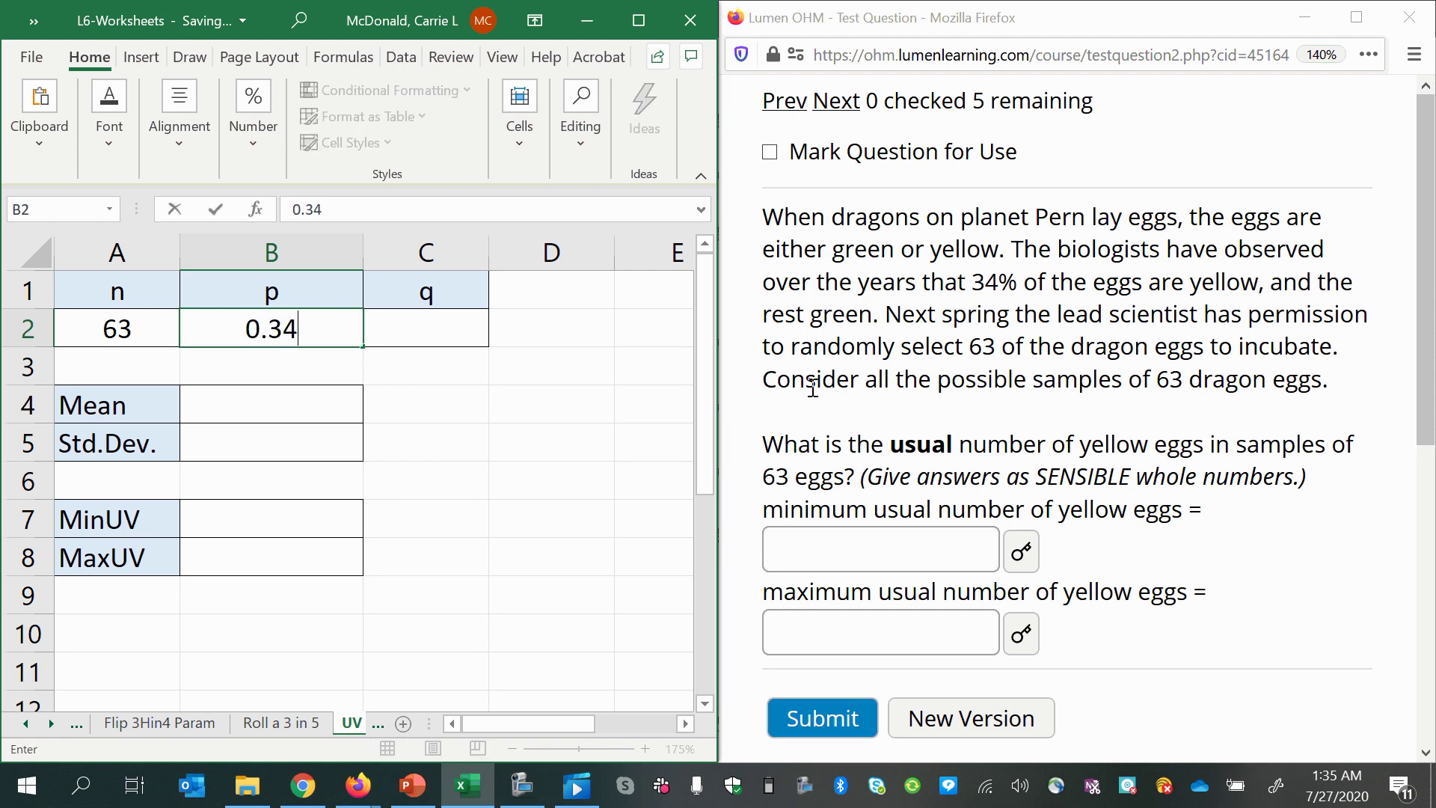
{"action": "key", "text": "Tab"}
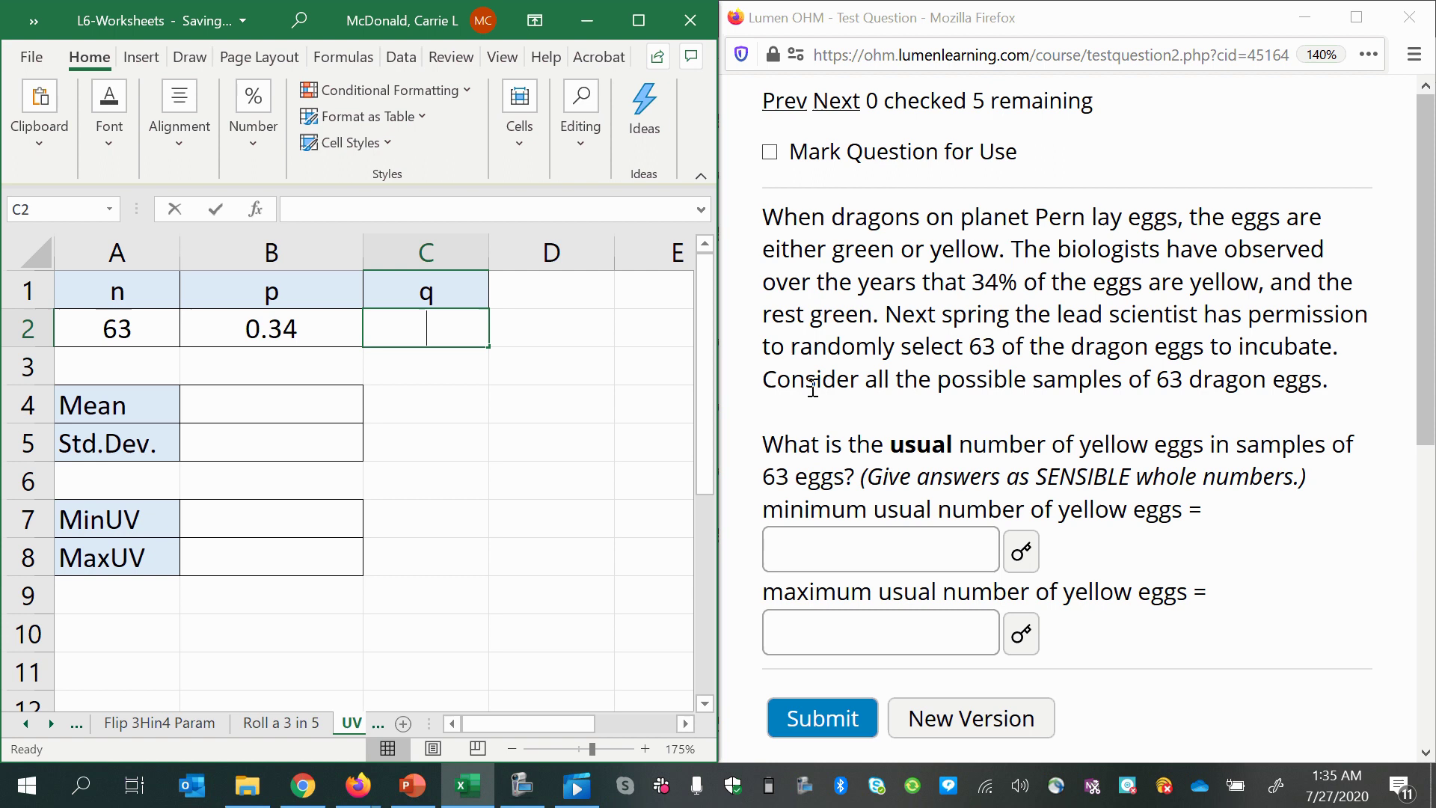
{"action": "type", "text": "="}
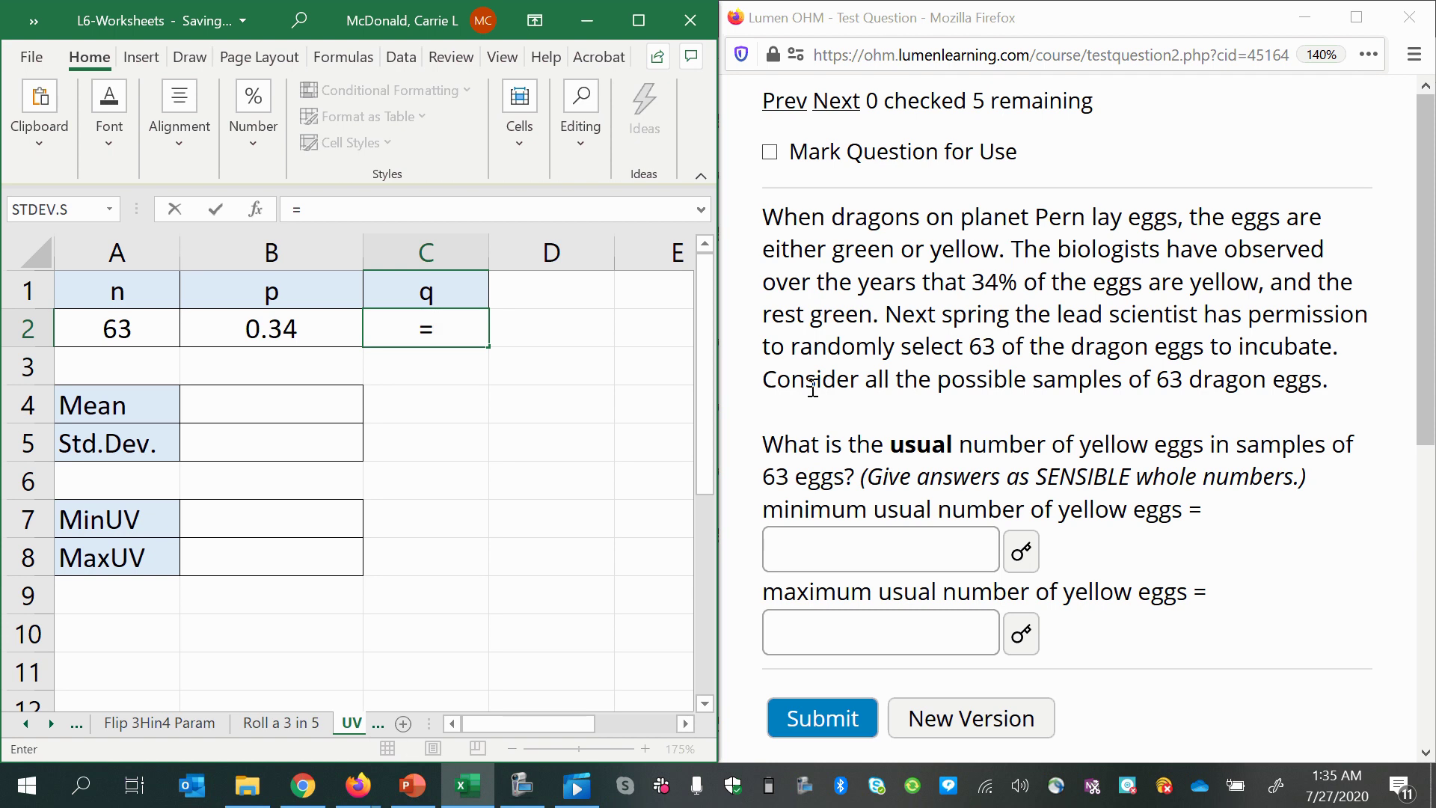
{"action": "type", "text": "1-"}
{"action": "left_click", "coordinate": [214, 329]}
{"action": "key", "text": "Return"}
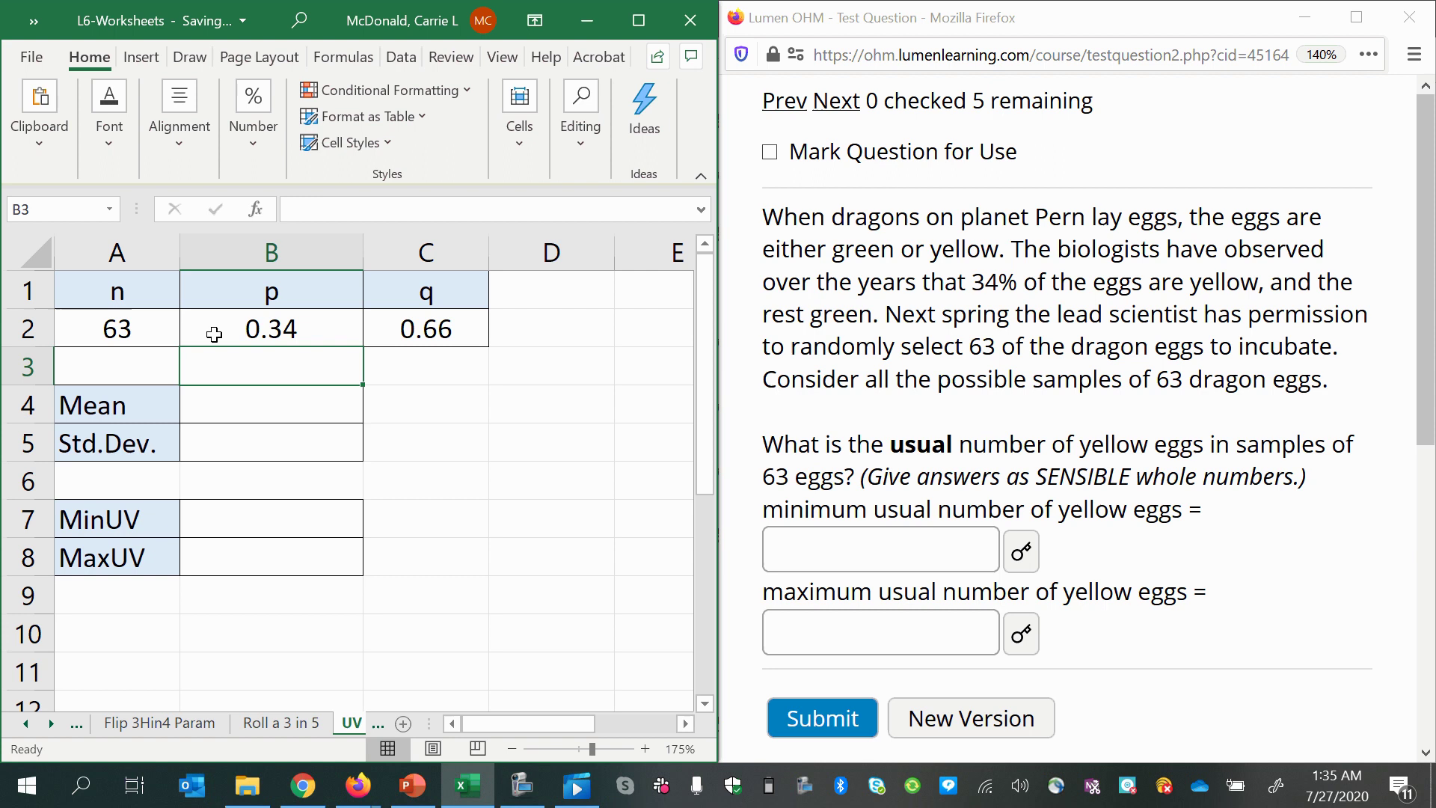
{"action": "left_click", "coordinate": [253, 404]}
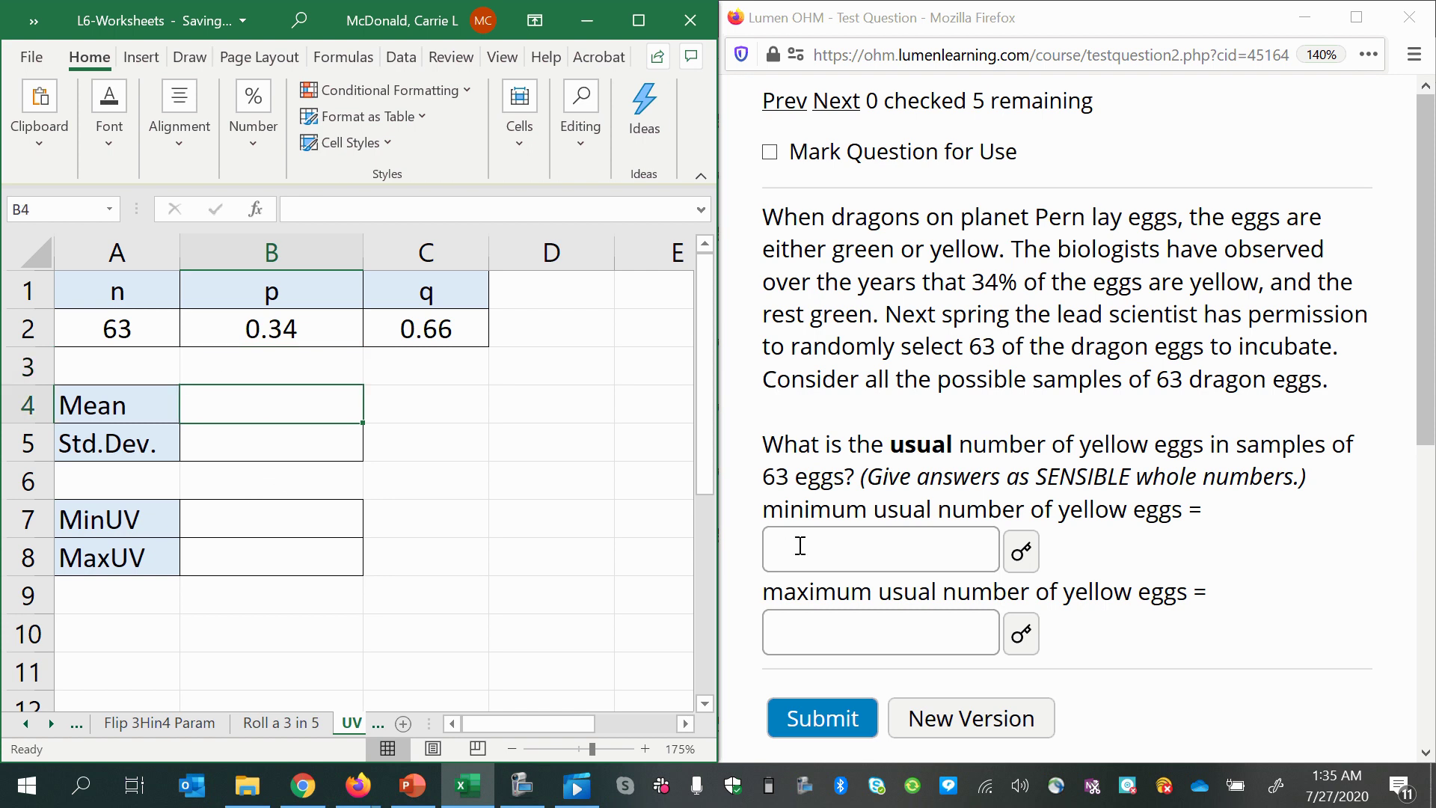
Step: View PowerPoint slide 31, Range Rule of Thumb, with MinUV = μ − 2σ and MaxUV = μ + 2σ
{"action": "left_click", "coordinate": [411, 785]}
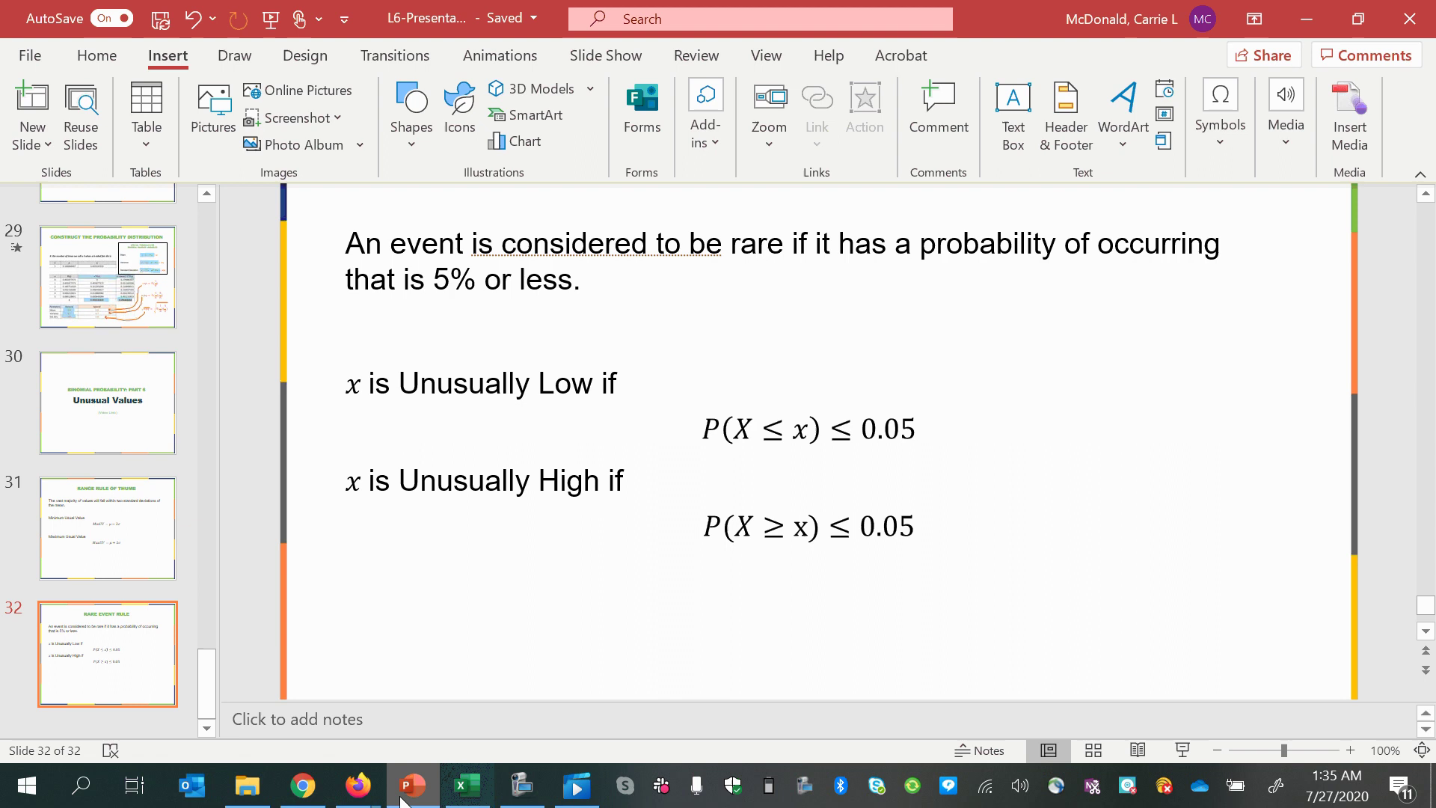
{"action": "left_click", "coordinate": [99, 564]}
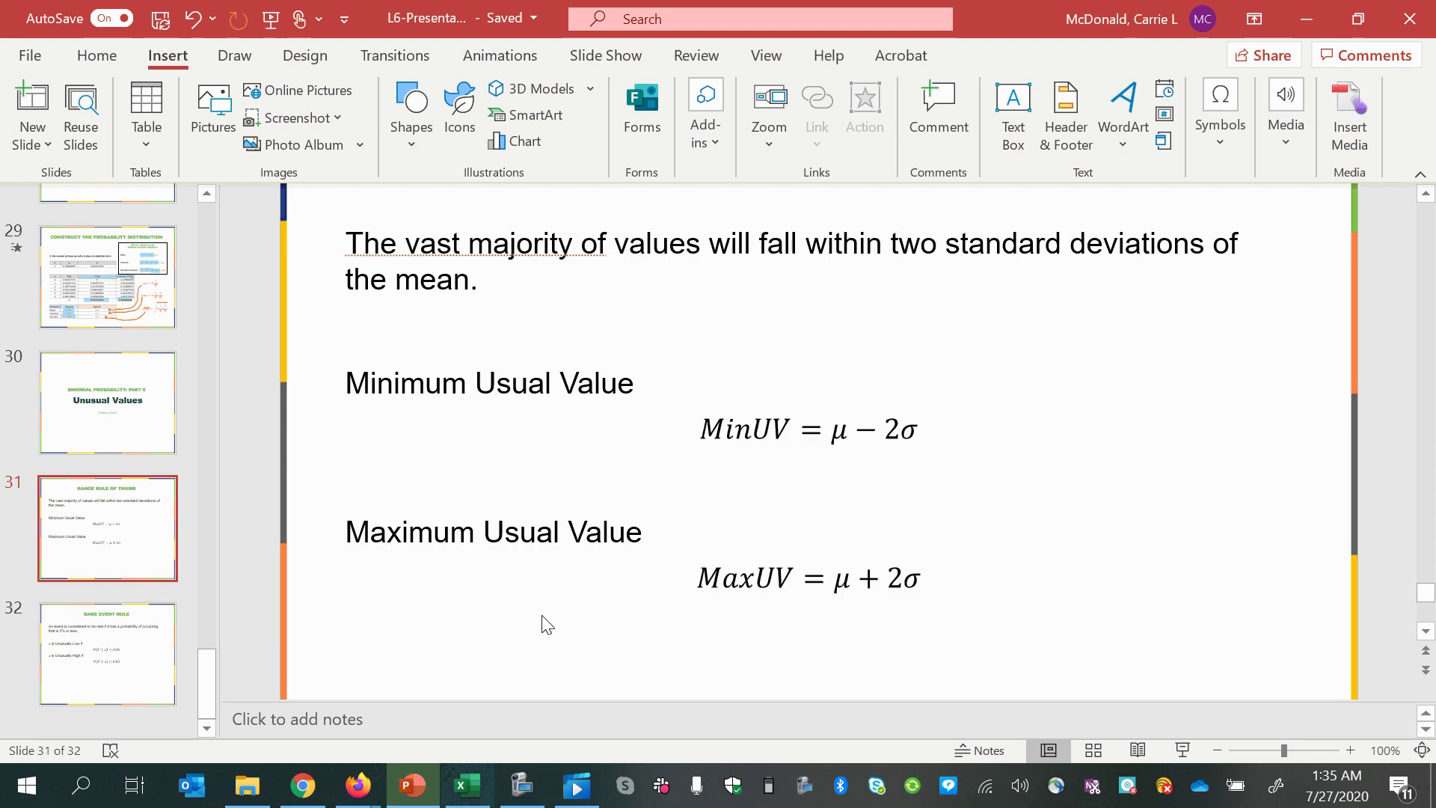
{"action": "scroll", "coordinate": [544, 625], "scroll_direction": "up", "scroll_amount": 2}
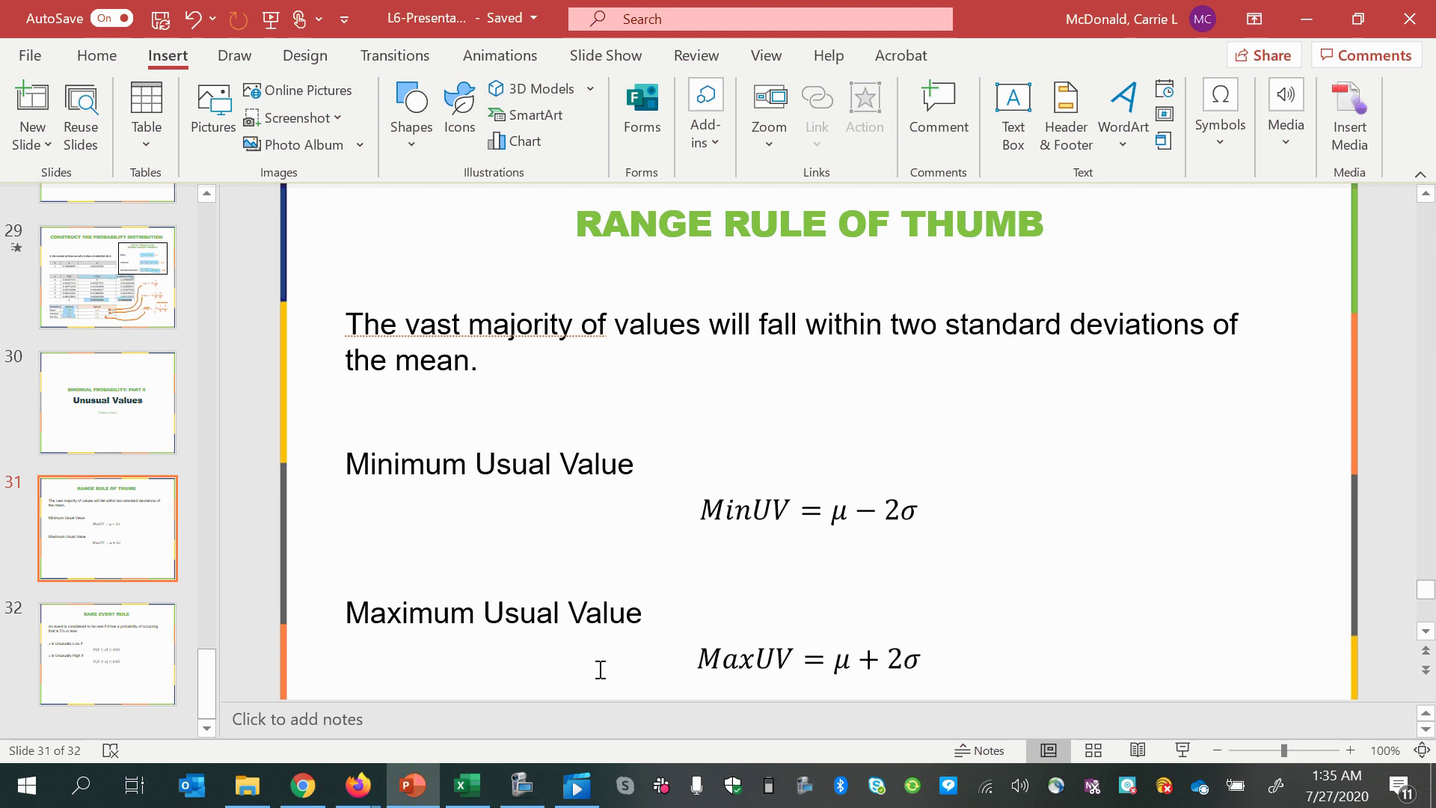
{"action": "scroll", "coordinate": [508, 651], "scroll_direction": "down", "scroll_amount": 1}
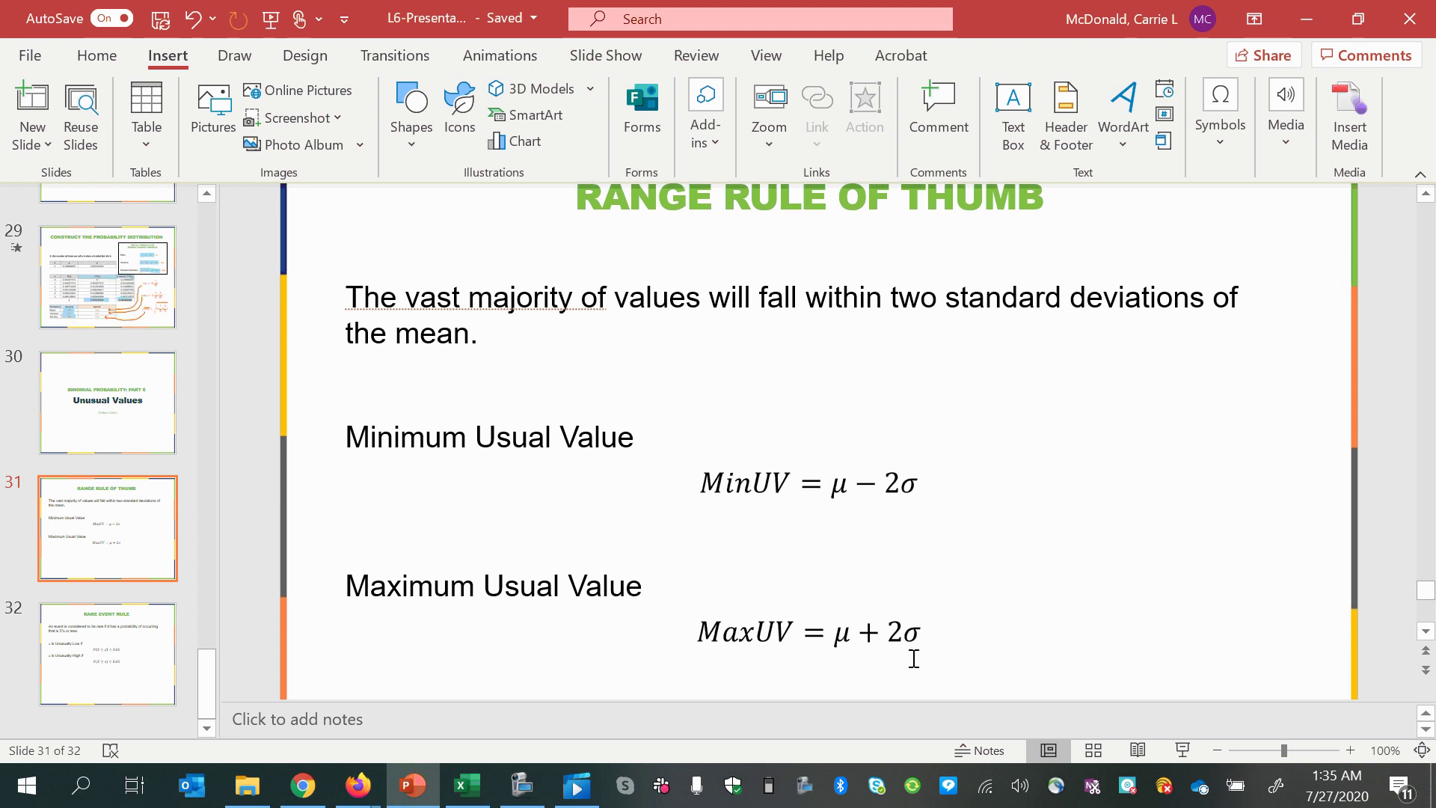
{"action": "left_click", "coordinate": [462, 785]}
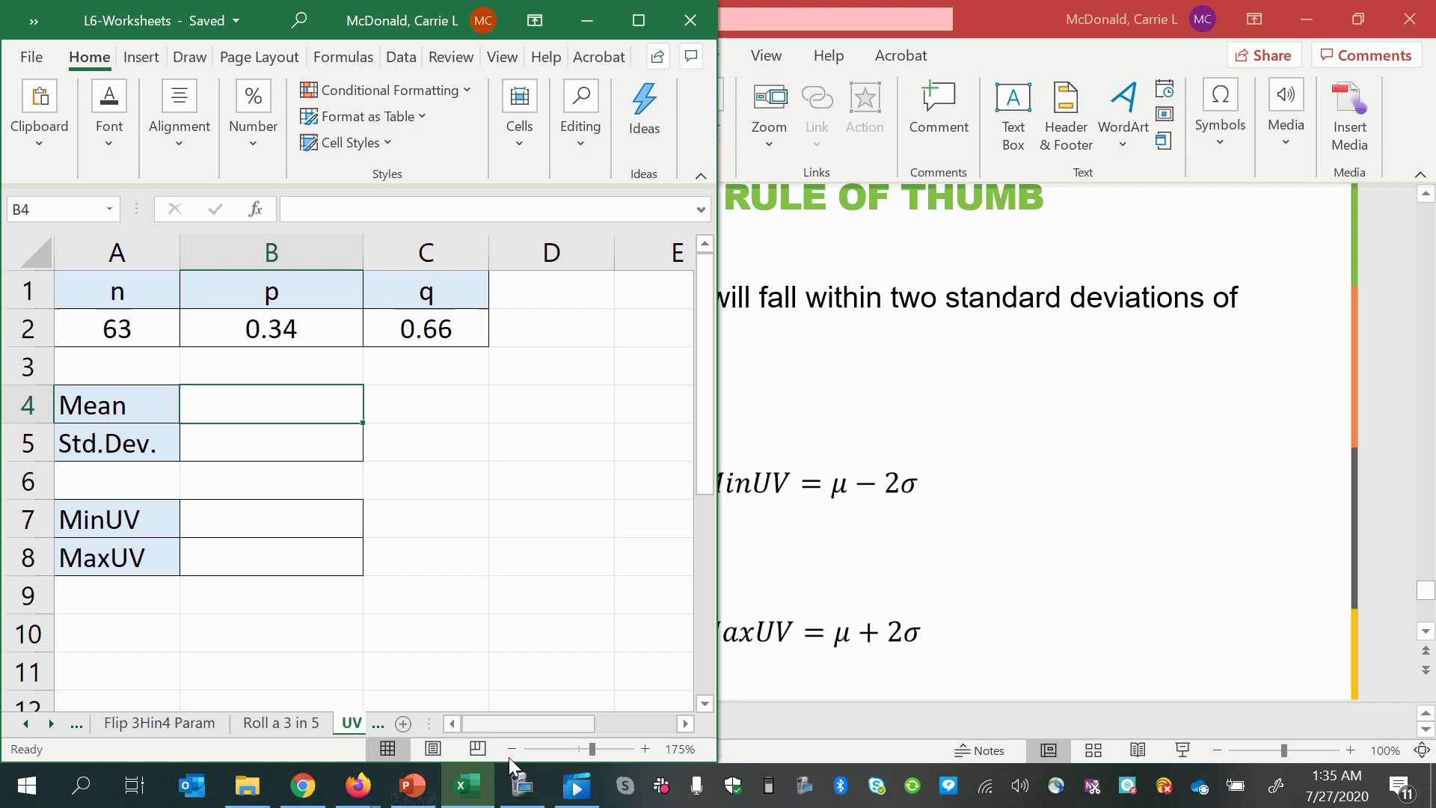
{"action": "mouse_move", "coordinate": [357, 785]}
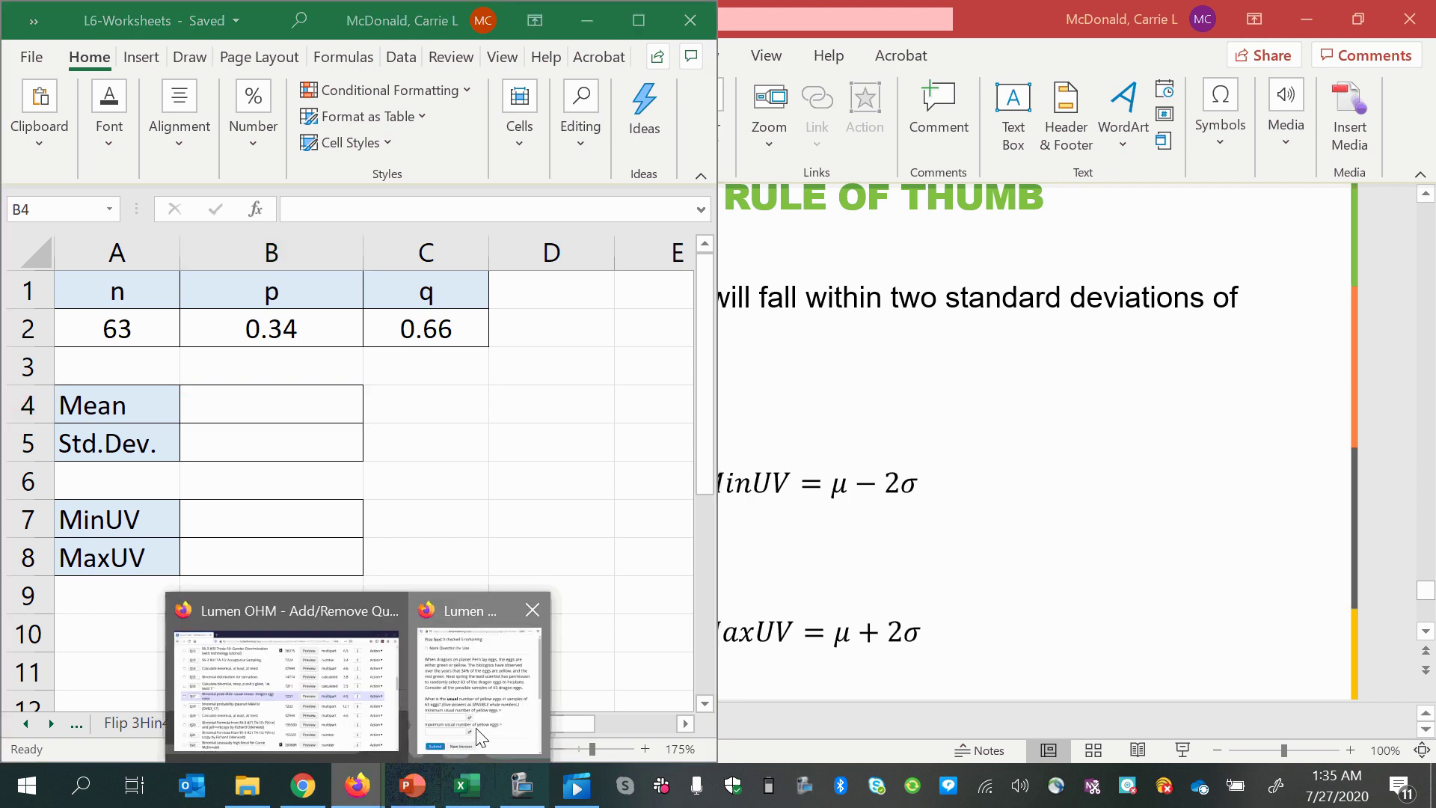
Step: Enter the mean formula =A2*B2 in B4, giving 21.42
{"action": "left_click", "coordinate": [478, 690]}
{"action": "left_click", "coordinate": [220, 412]}
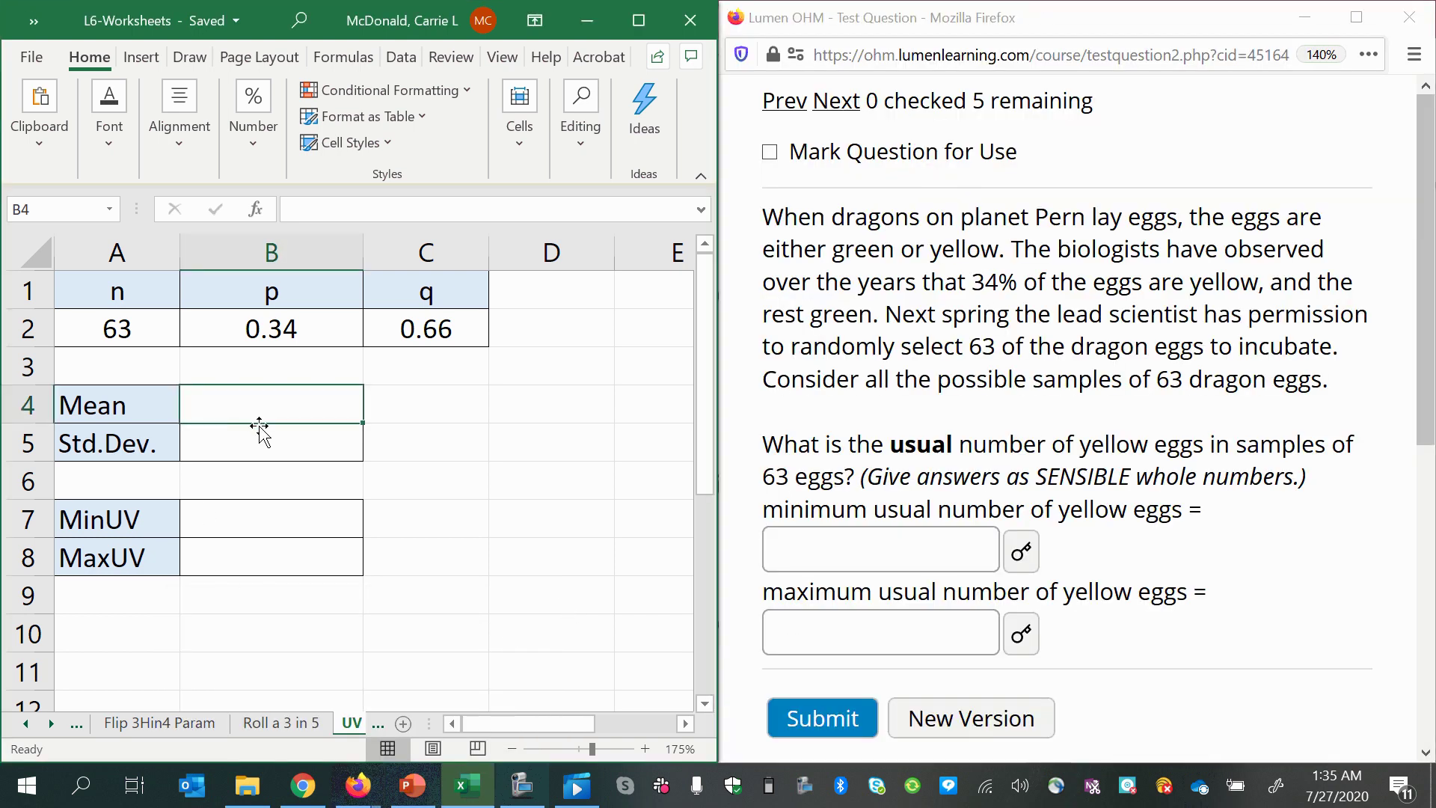
{"action": "type", "text": "="}
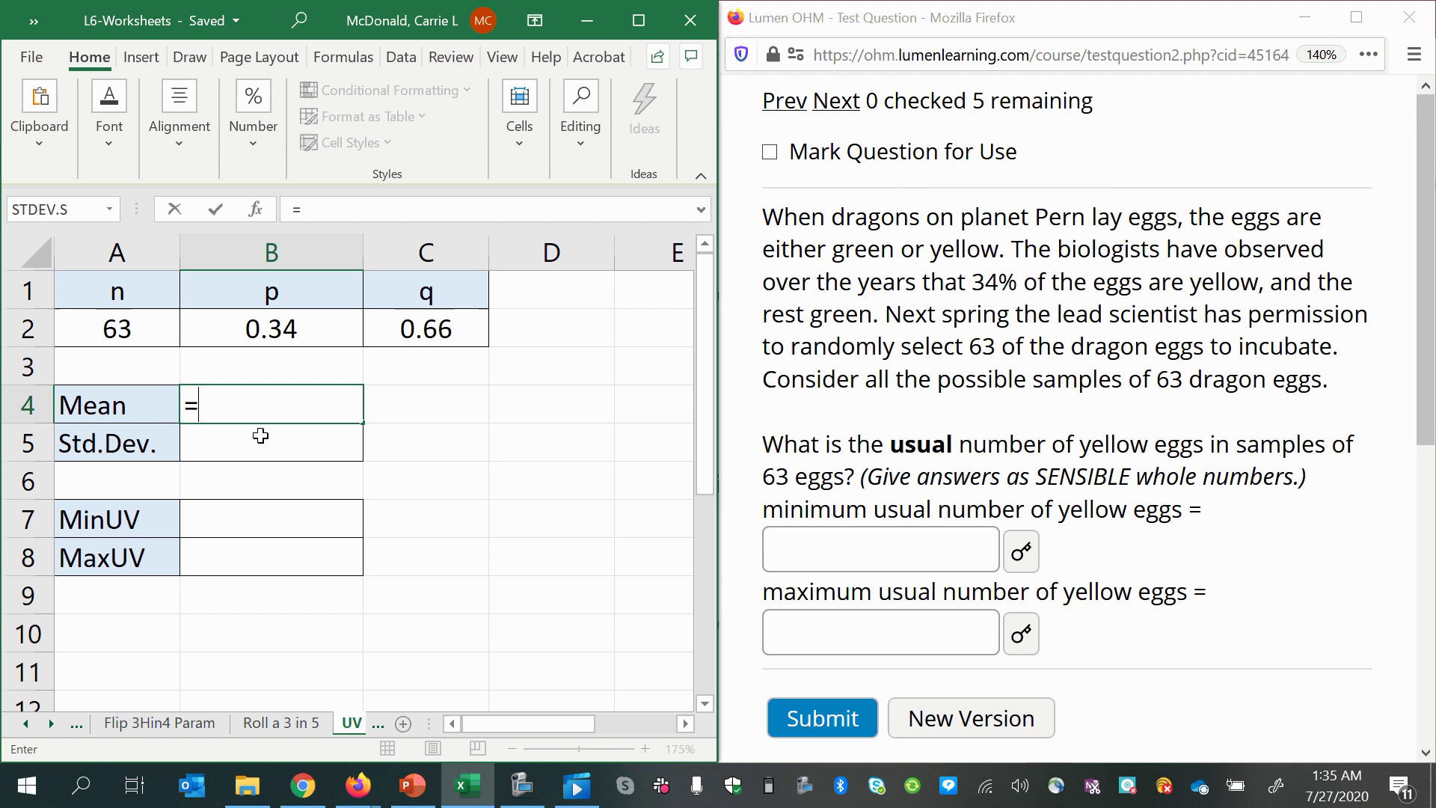
{"action": "left_click", "coordinate": [130, 334]}
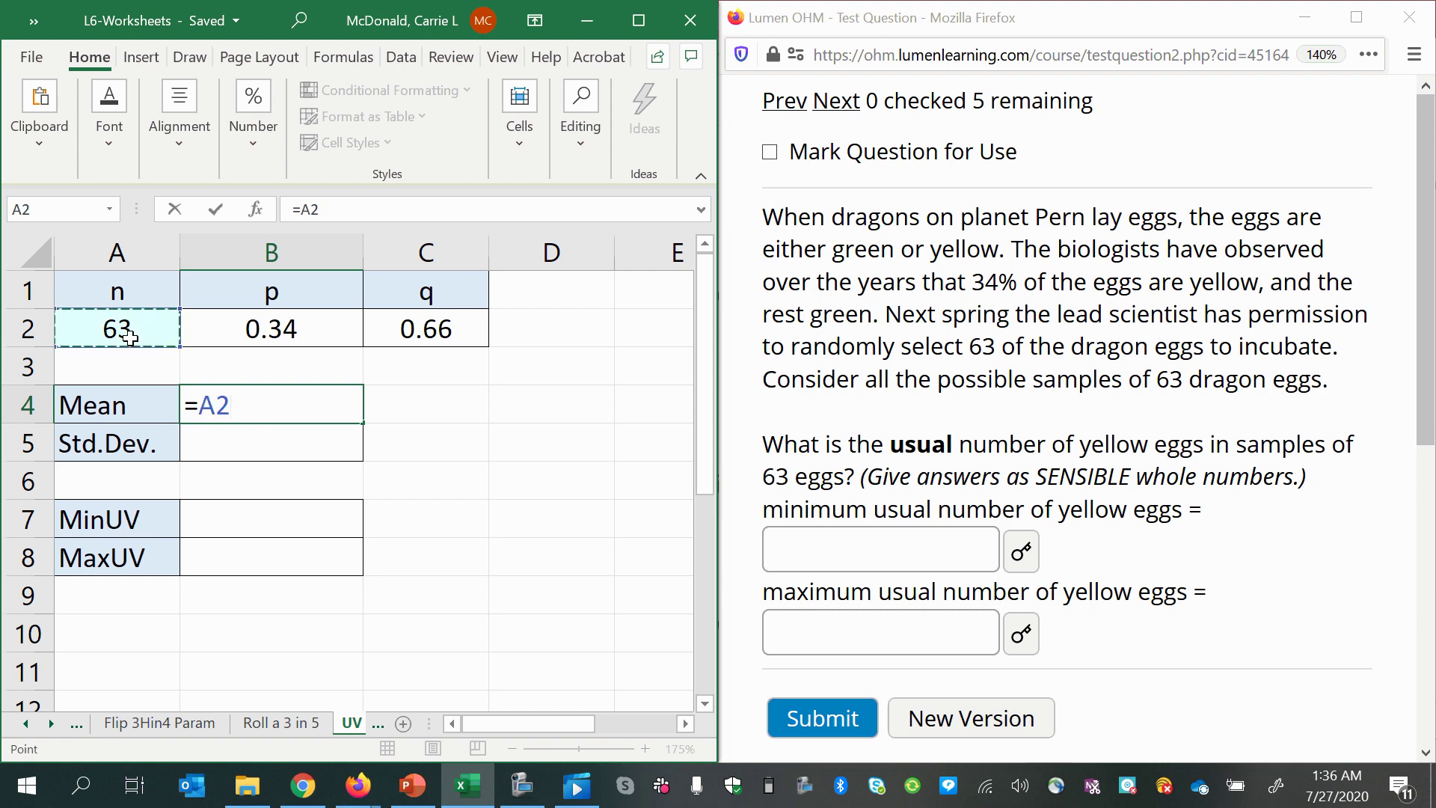
{"action": "type", "text": "*"}
{"action": "left_click", "coordinate": [235, 327]}
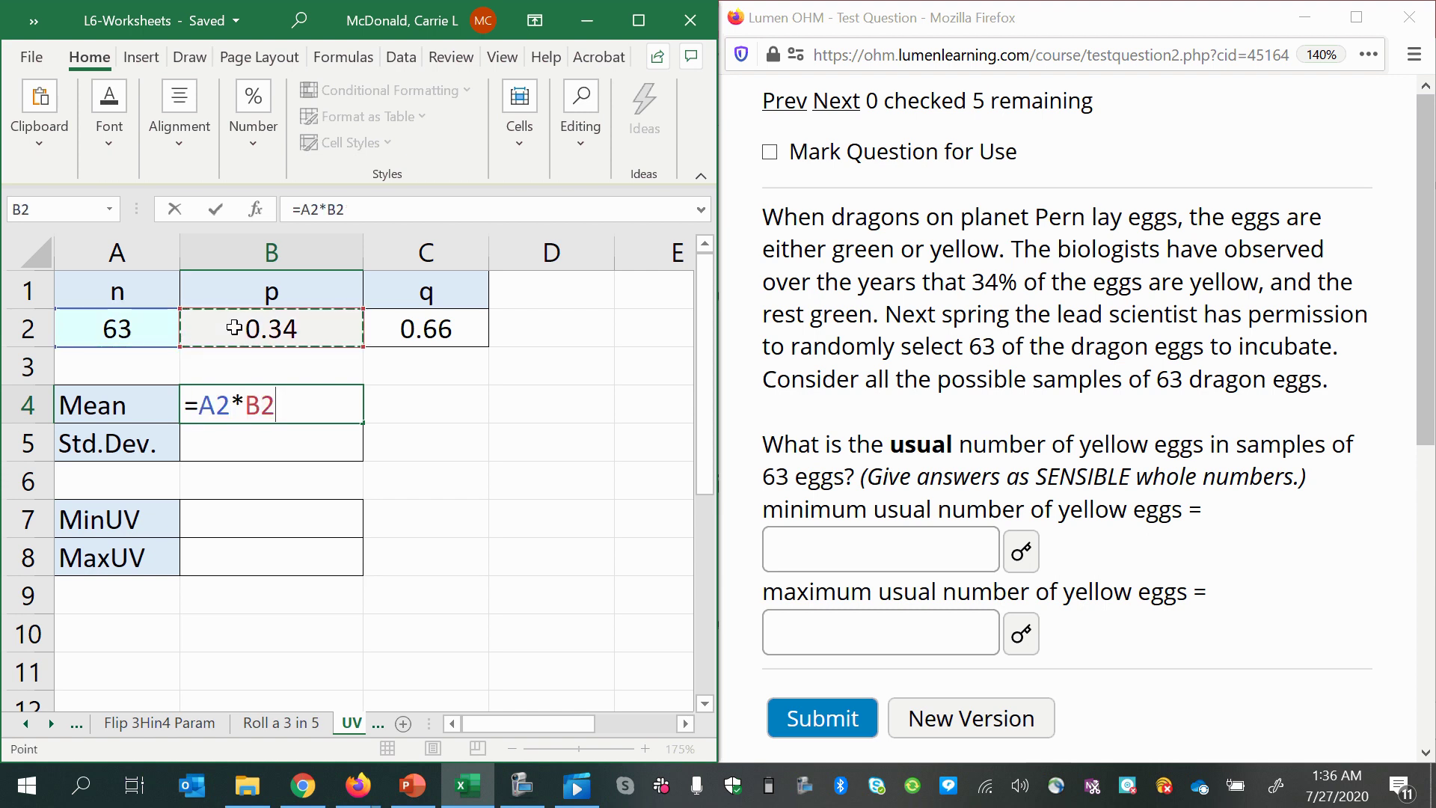
{"action": "key", "text": "Return"}
{"action": "type", "text": "=s"}
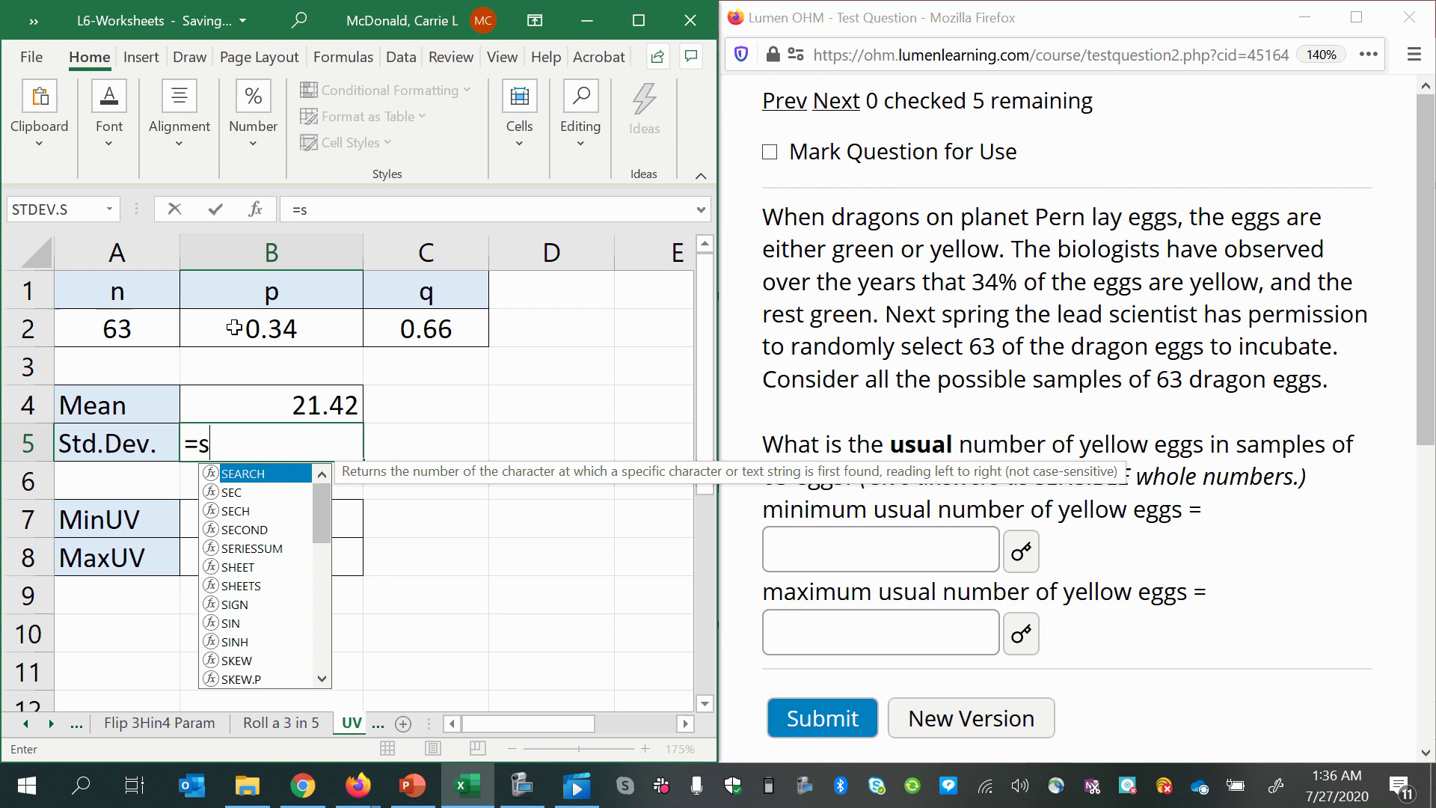
{"action": "type", "text": "qrt("}
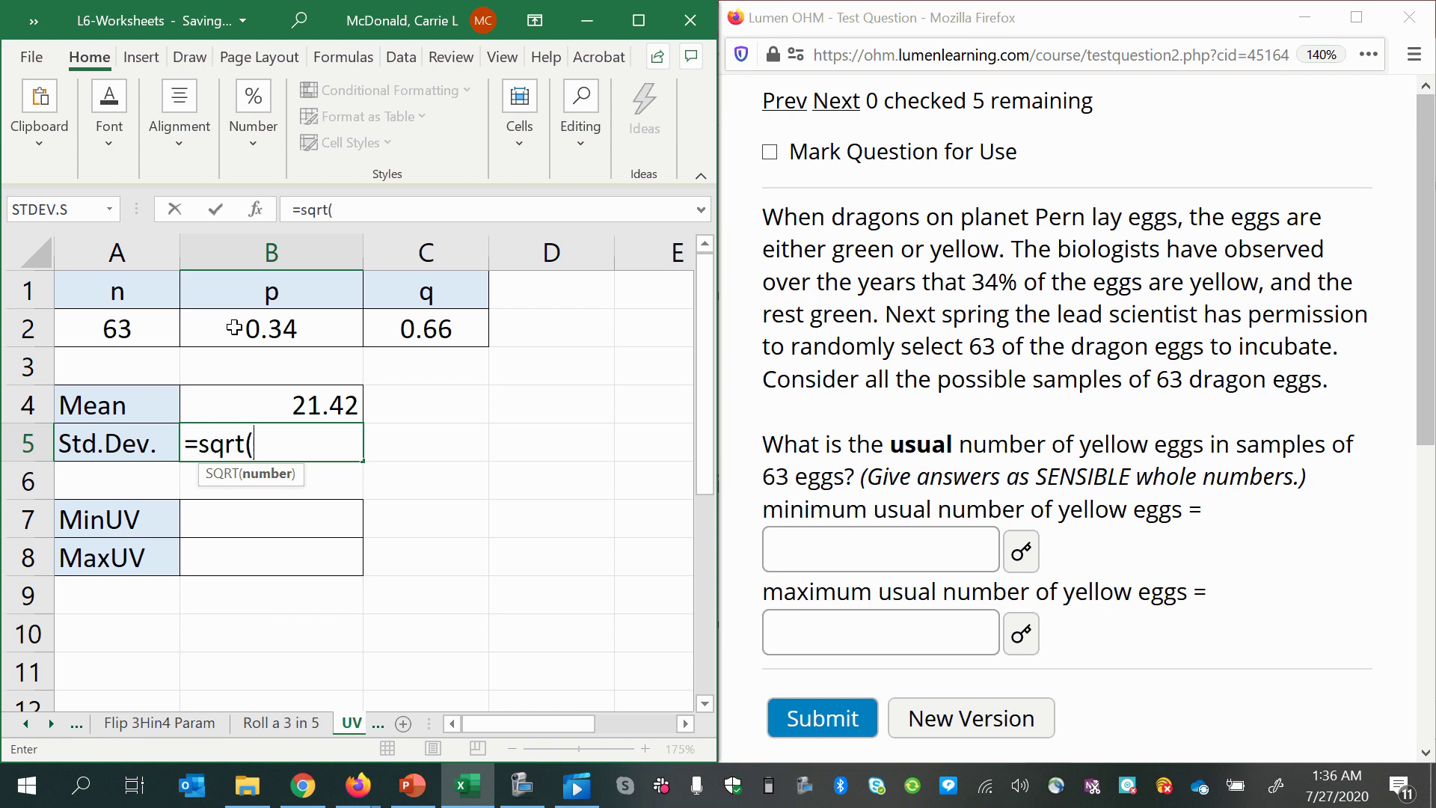
Step: Enter the standard deviation =SQRT(A2*B2*C2) in B5, giving 3.759946808
{"action": "left_click", "coordinate": [100, 335]}
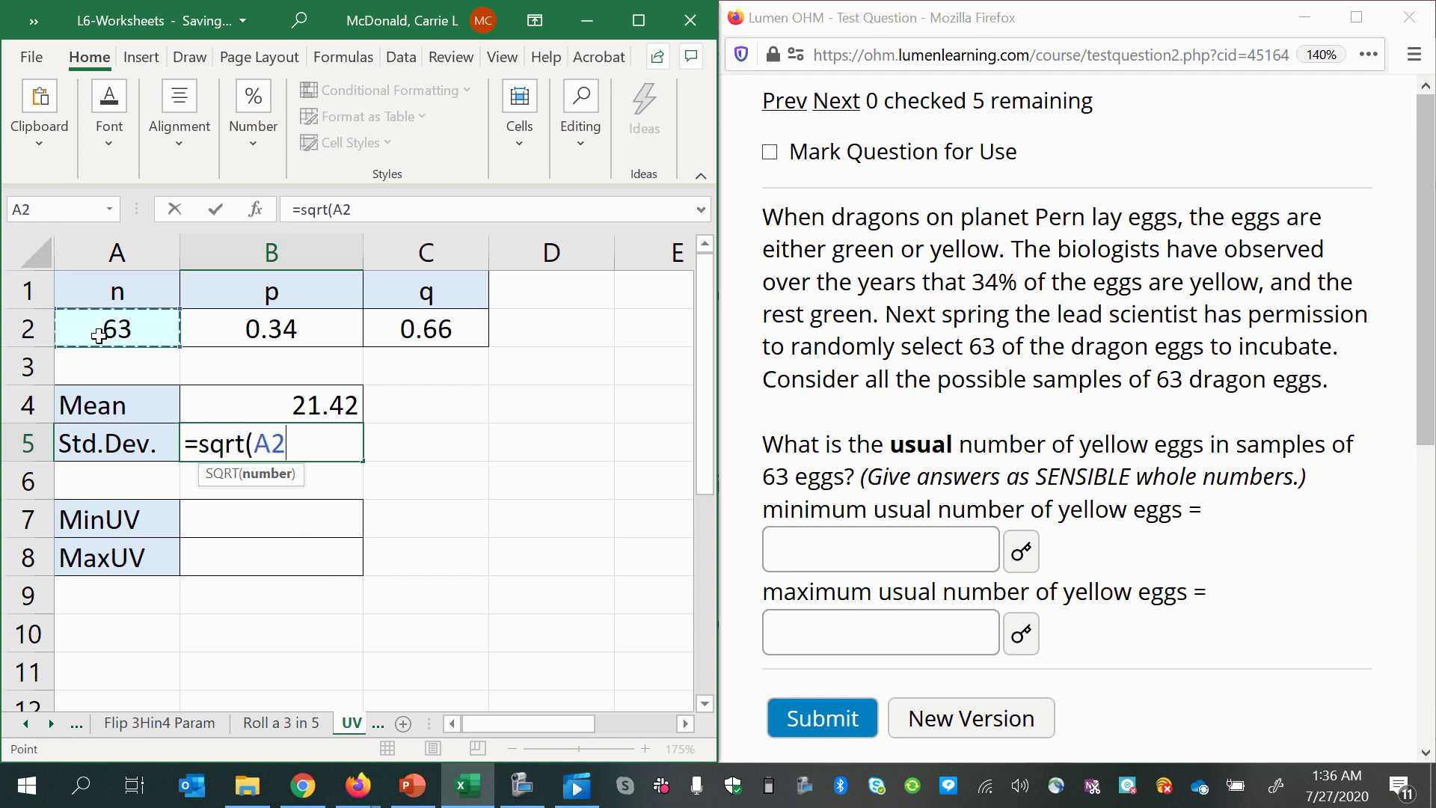
{"action": "type", "text": "*"}
{"action": "left_click", "coordinate": [273, 328]}
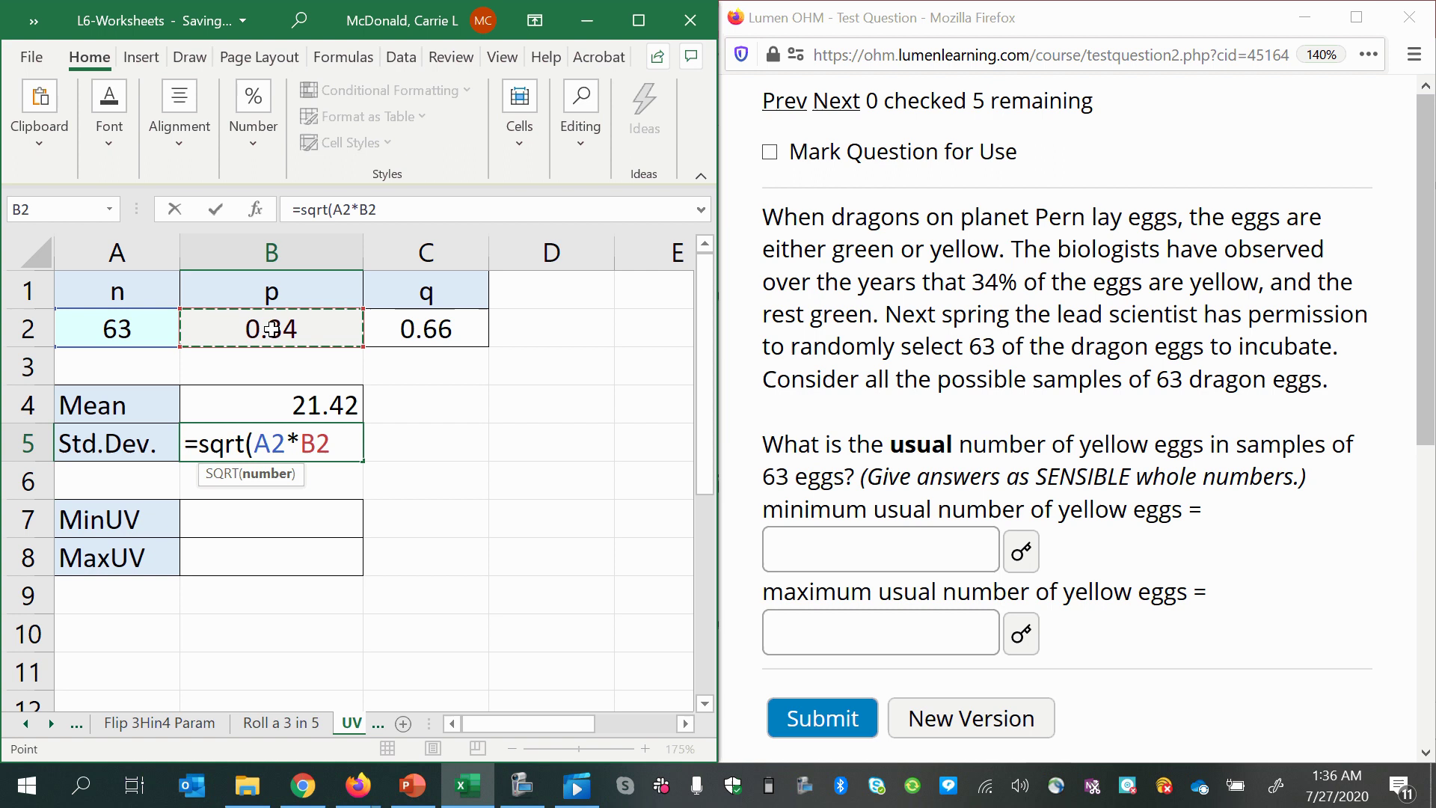
{"action": "type", "text": "*"}
{"action": "left_click", "coordinate": [433, 334]}
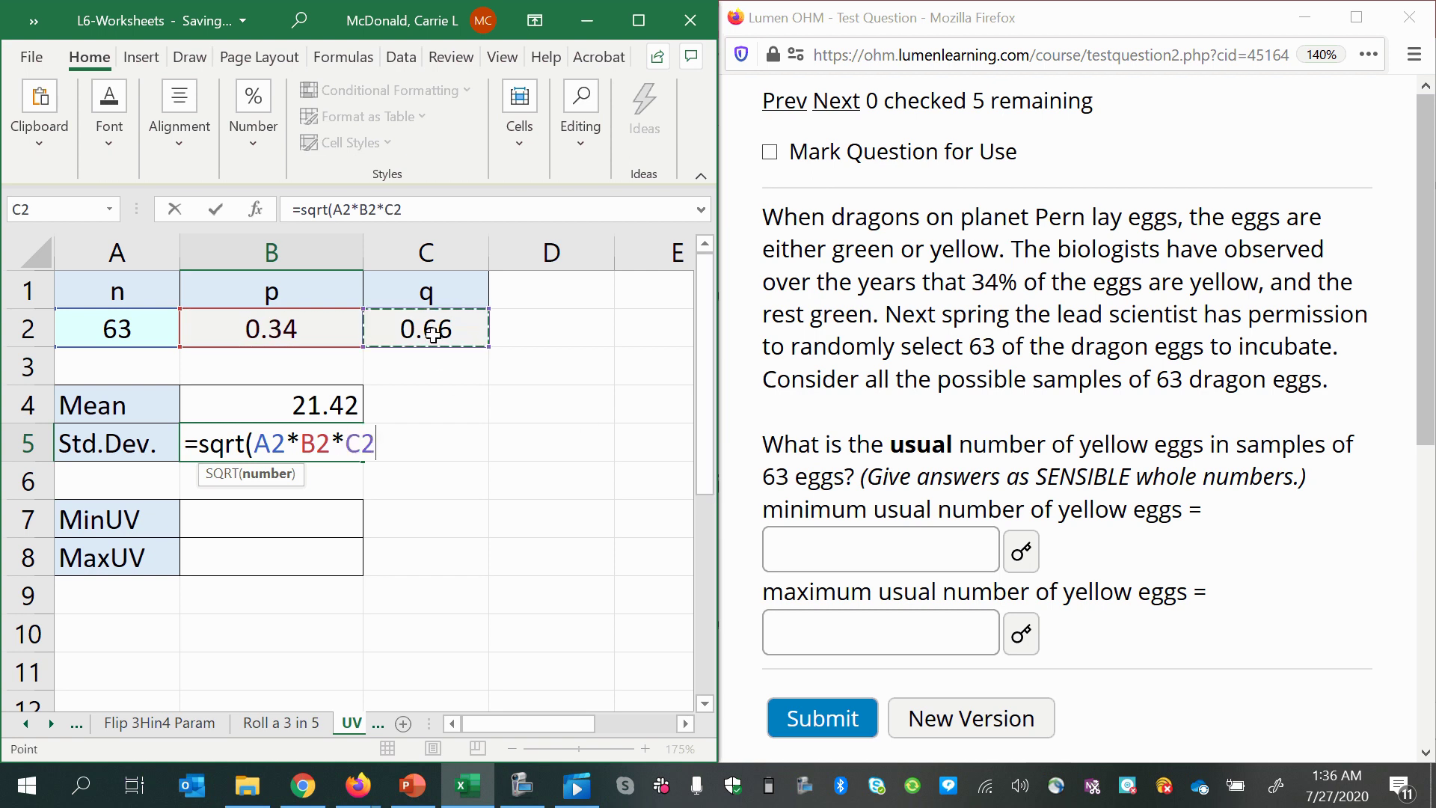
{"action": "key", "text": "Return"}
Step: Enter MinUV =B4-2*B5 in B7, giving 13.90010638
{"action": "left_click", "coordinate": [304, 520]}
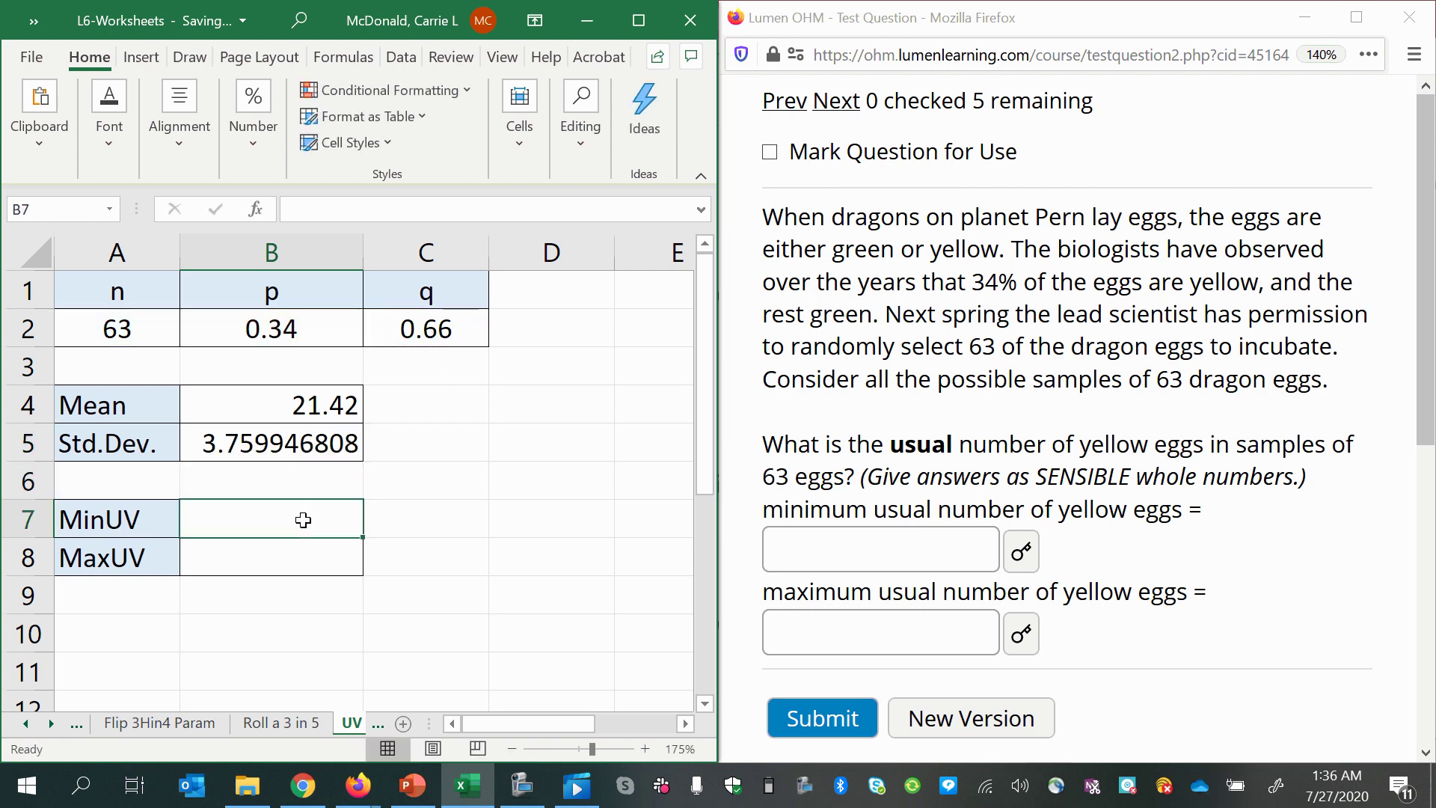
{"action": "type", "text": "="}
{"action": "left_click", "coordinate": [258, 405]}
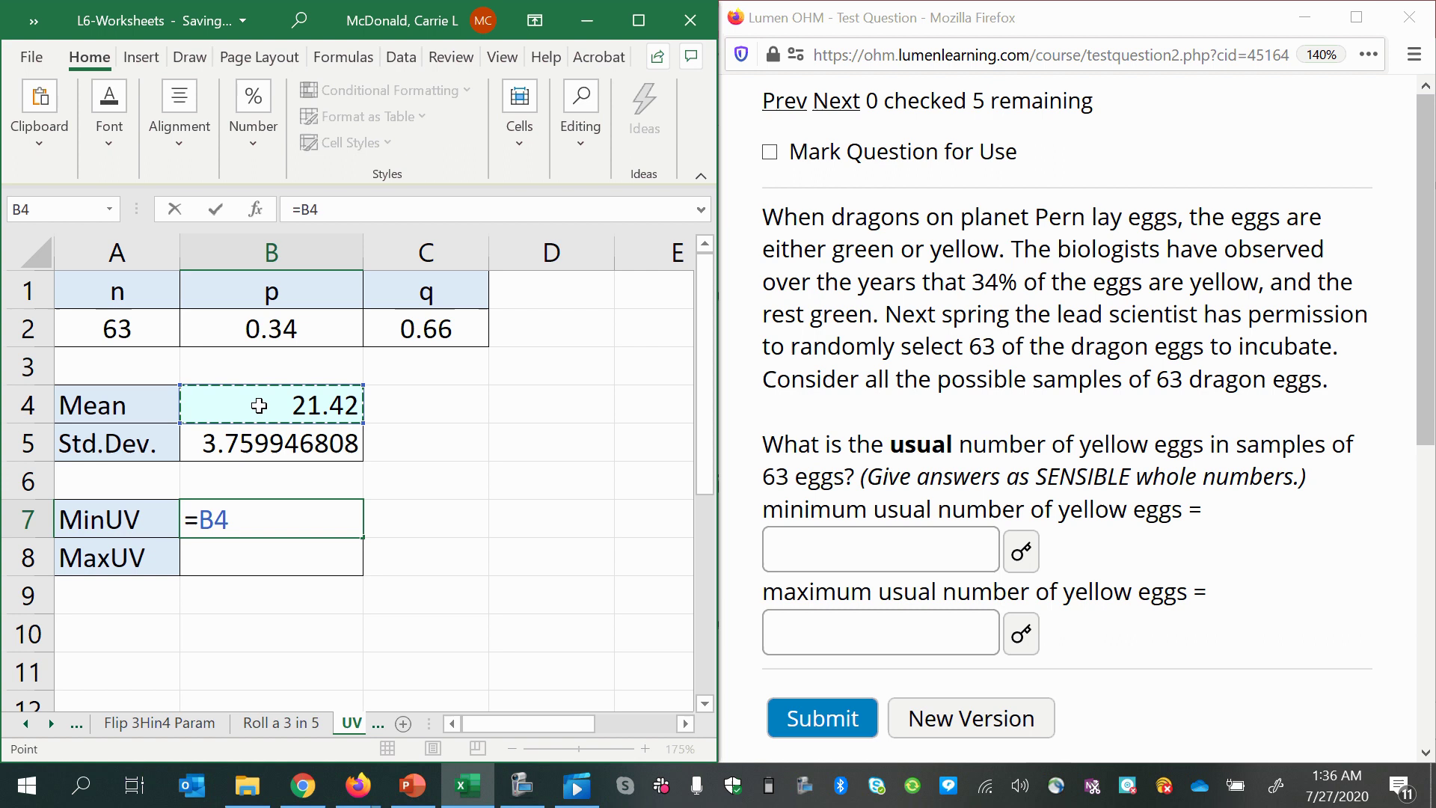
{"action": "type", "text": "-2*"}
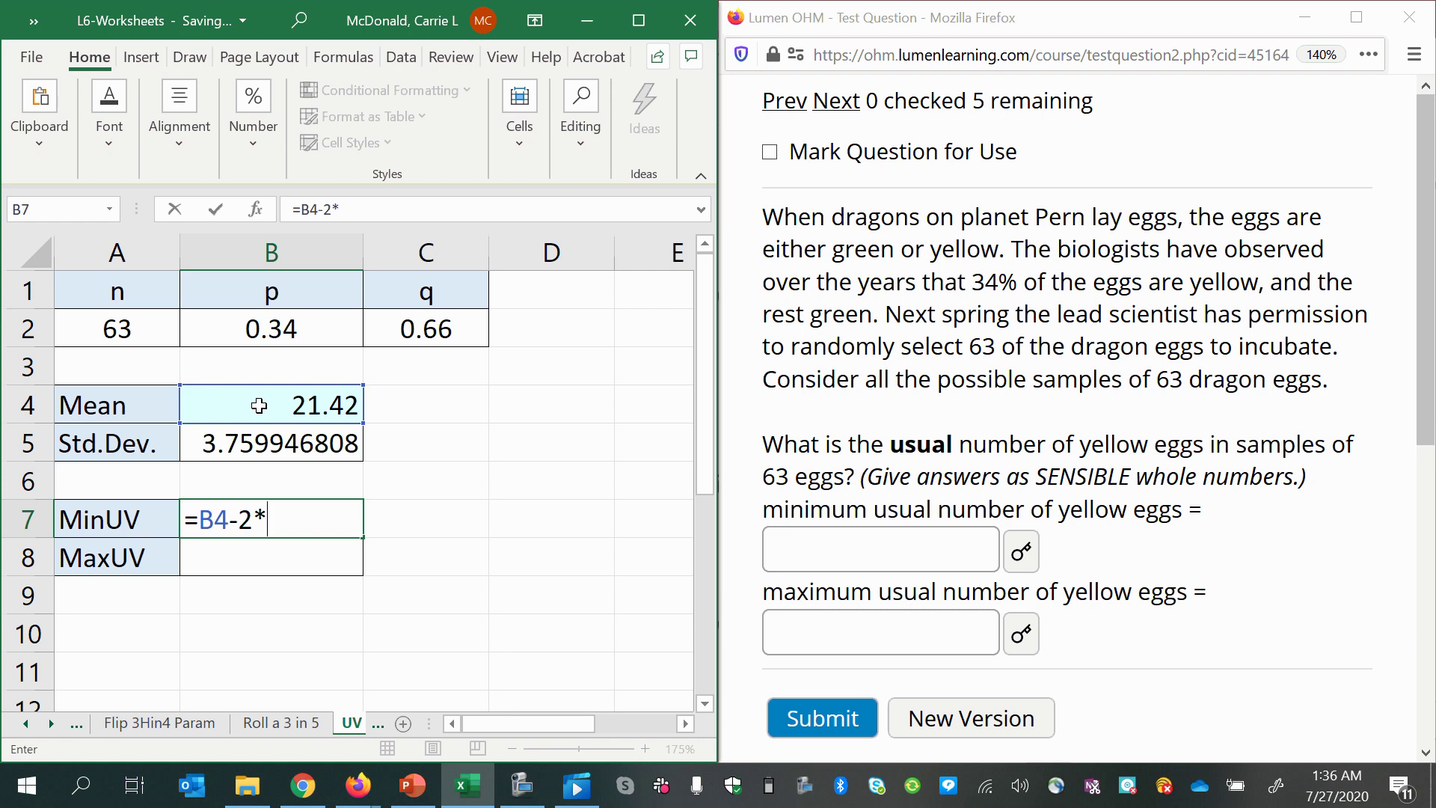
{"action": "left_click", "coordinate": [261, 445]}
{"action": "key", "text": "Return"}
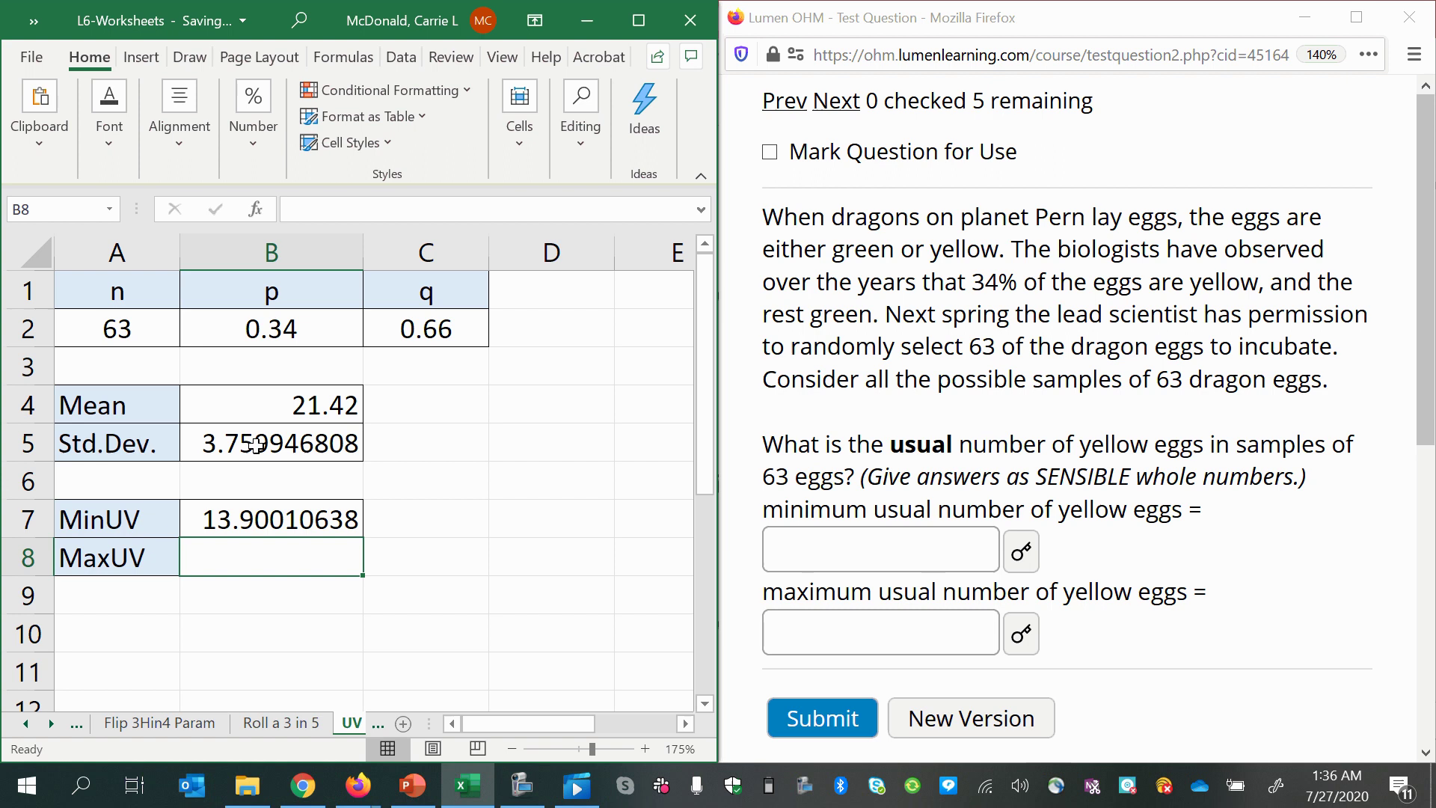
{"action": "type", "text": "="}
Step: Enter MaxUV =B4+2*B5 in B8, giving 28.93989362, and recheck the B7 formula
{"action": "left_click", "coordinate": [295, 403]}
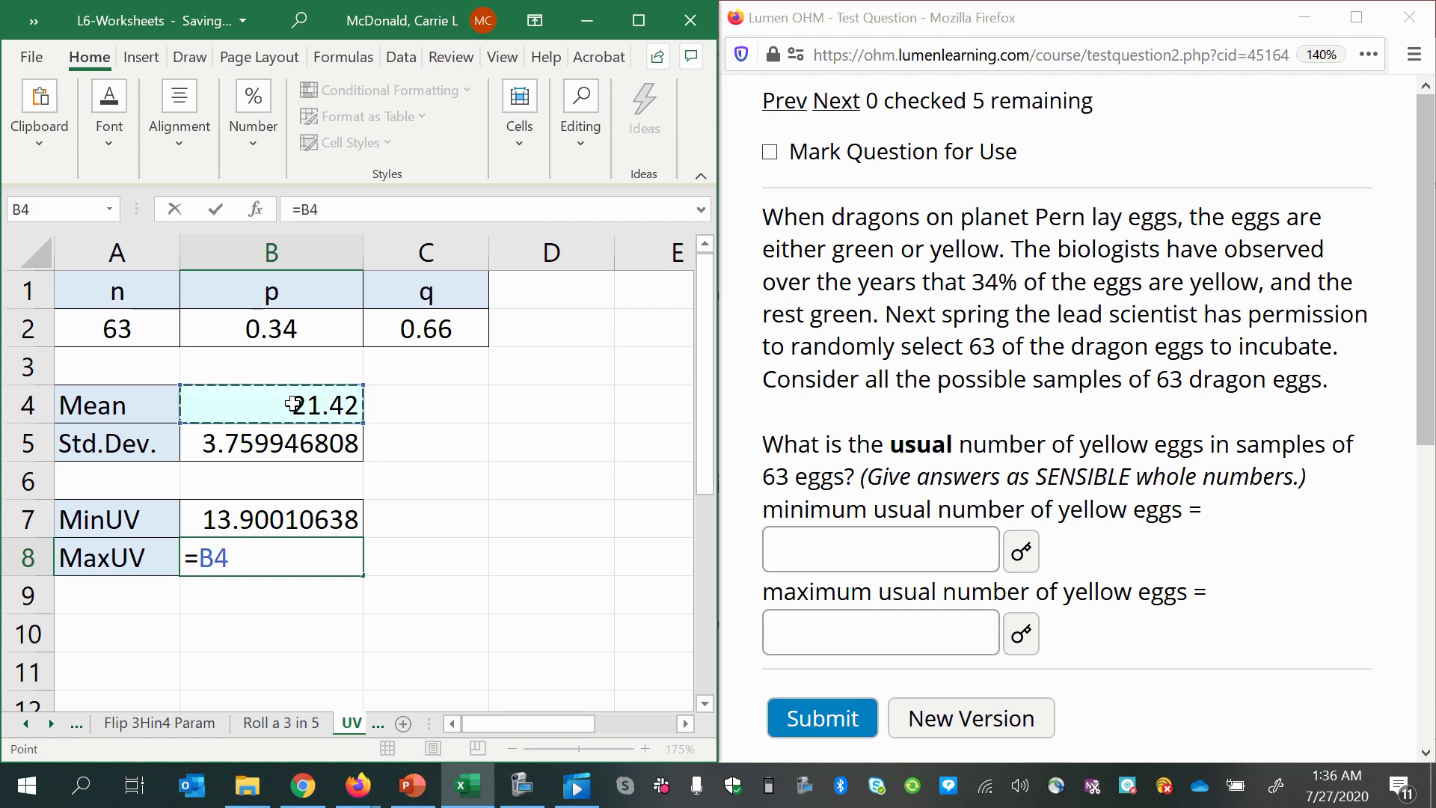
{"action": "type", "text": "+2*"}
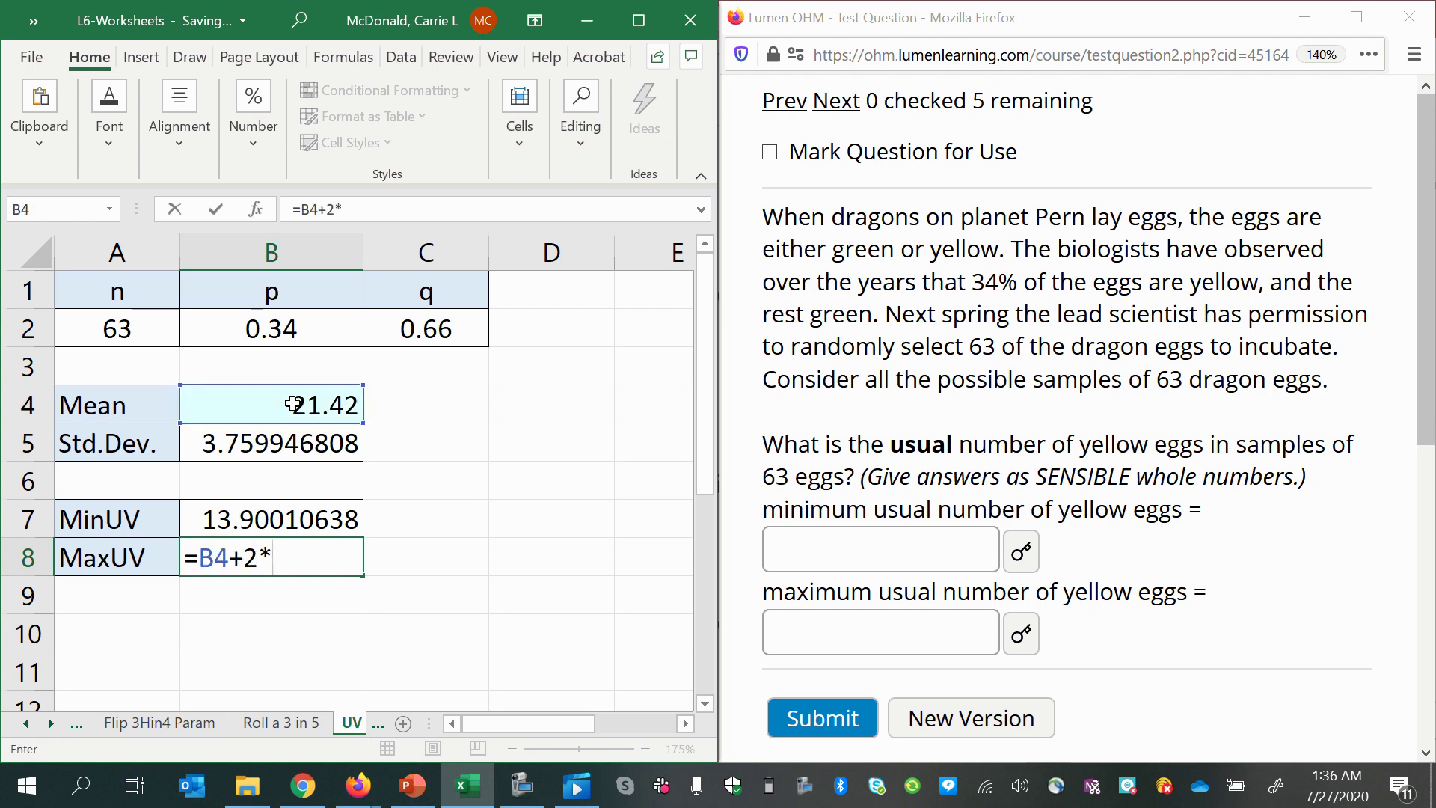
{"action": "left_click", "coordinate": [285, 445]}
{"action": "key", "text": "Return"}
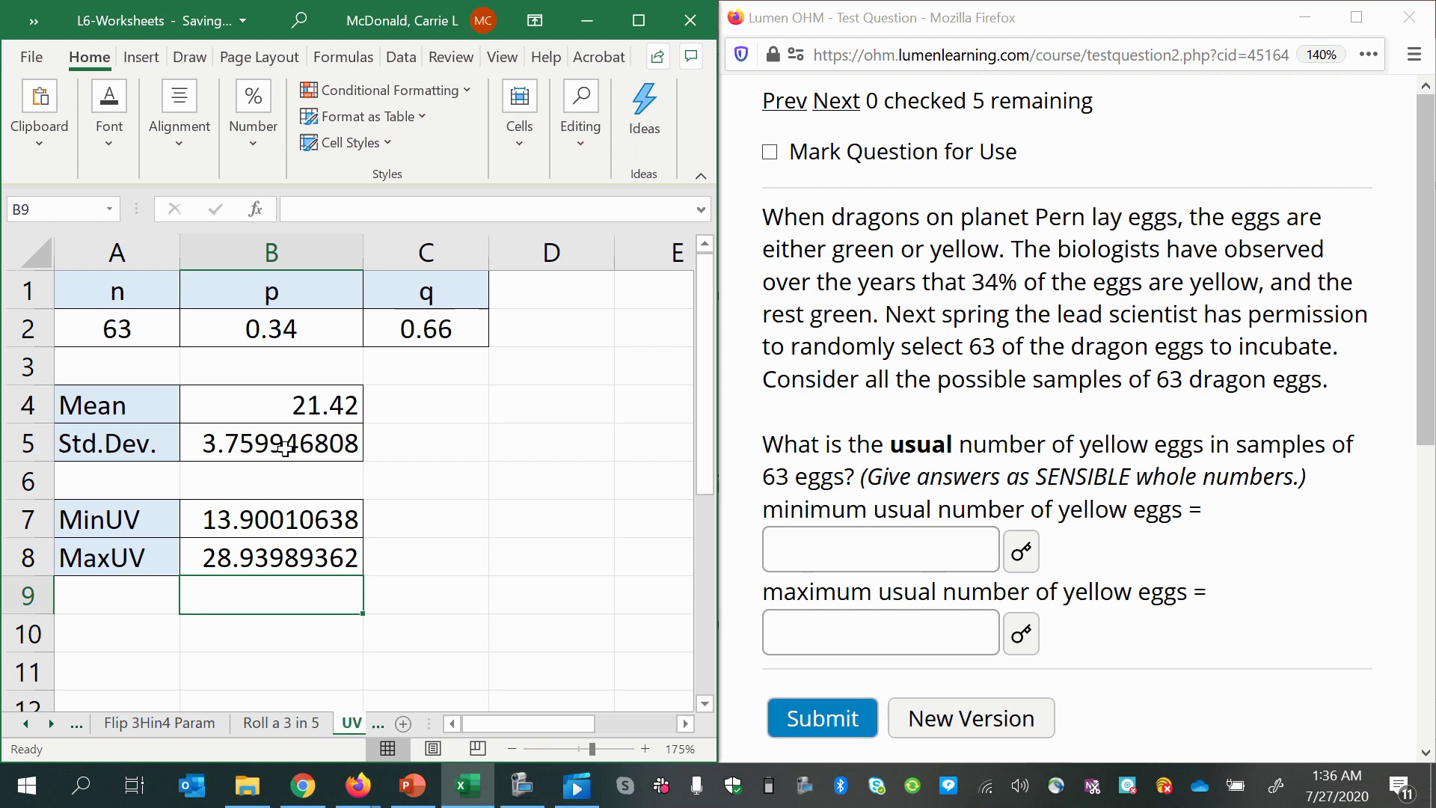
{"action": "left_click", "coordinate": [256, 518]}
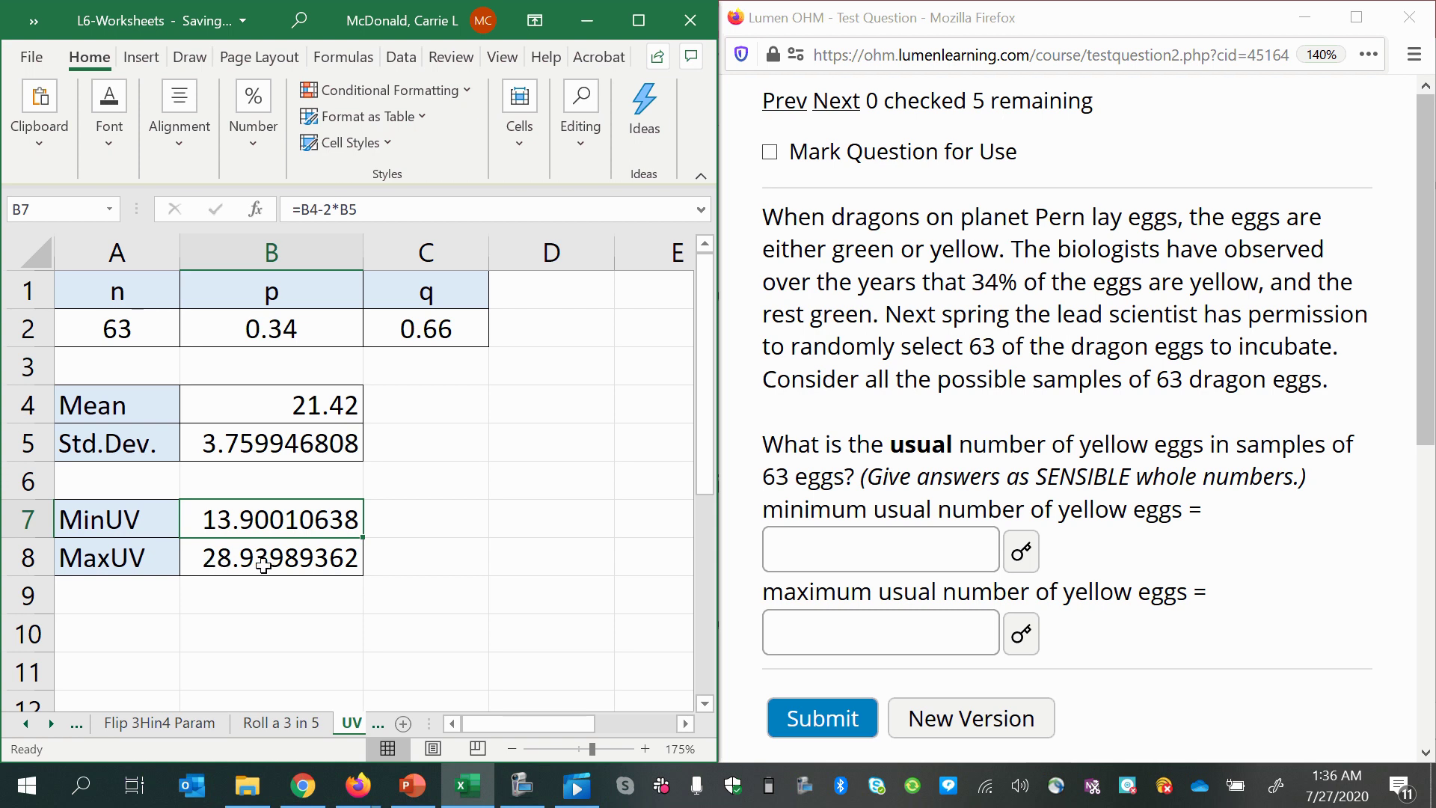
Step: Enter the whole-number usual values 13 in C7 and 28 in C8
{"action": "left_click", "coordinate": [416, 522]}
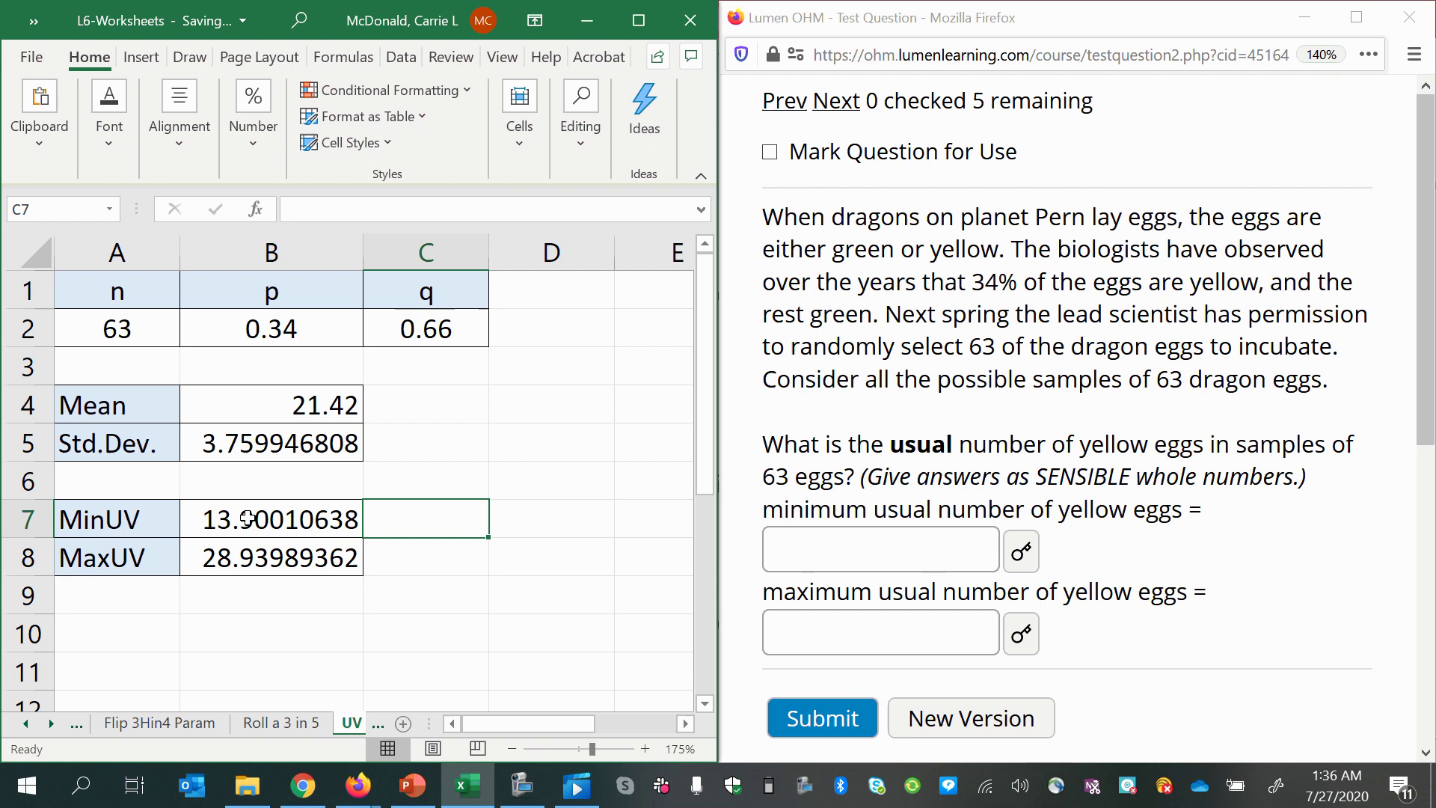
{"action": "type", "text": "13"}
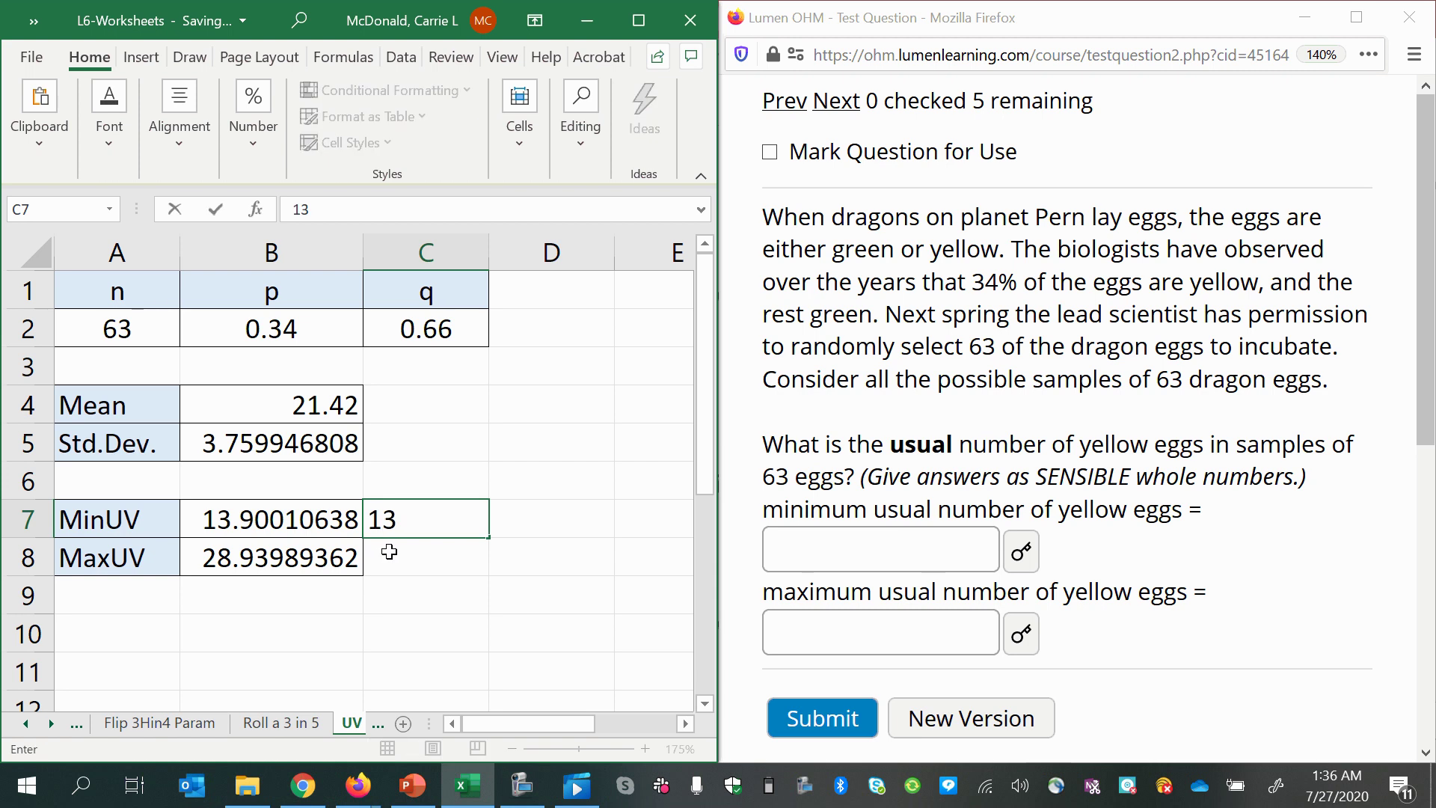
{"action": "key", "text": "Return"}
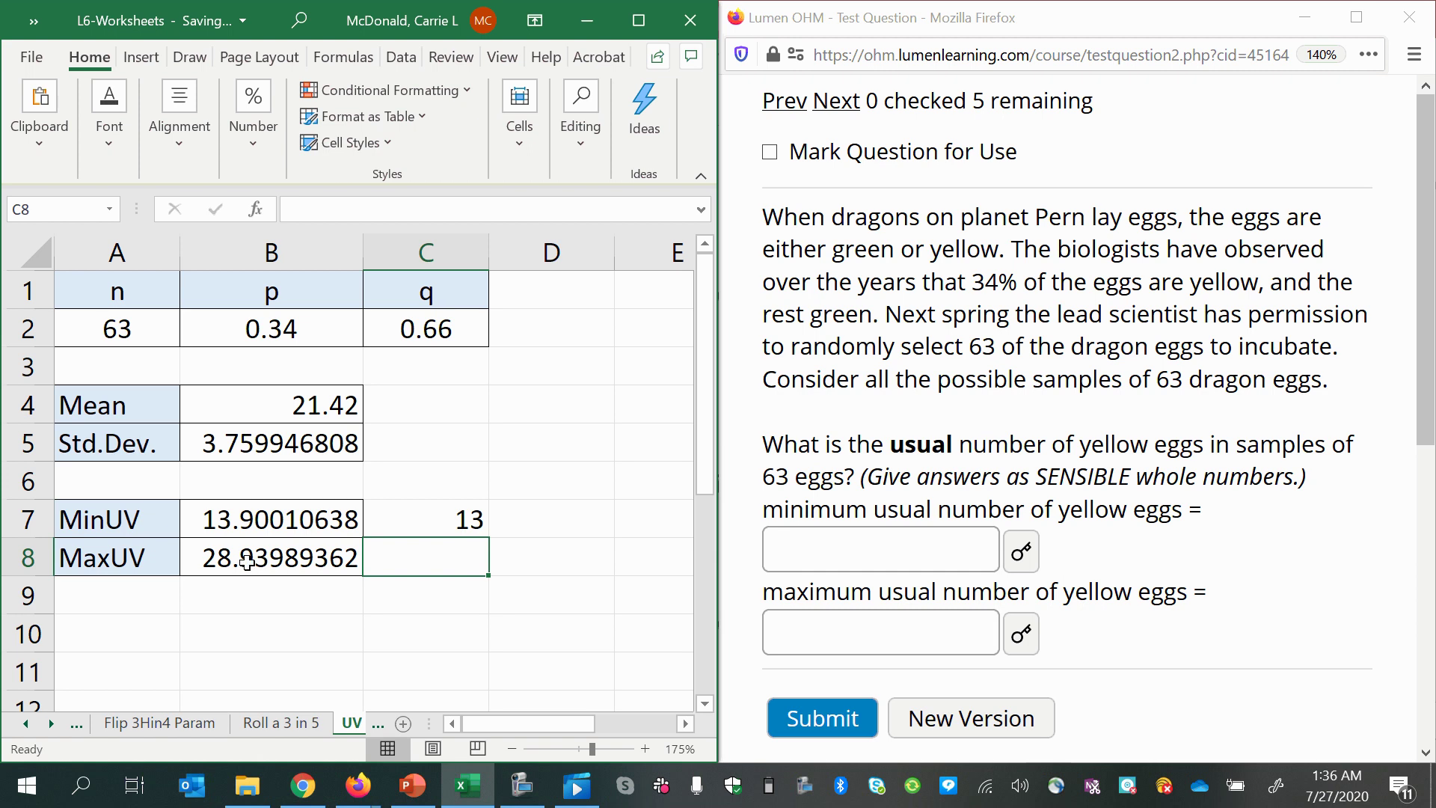
{"action": "type", "text": "28"}
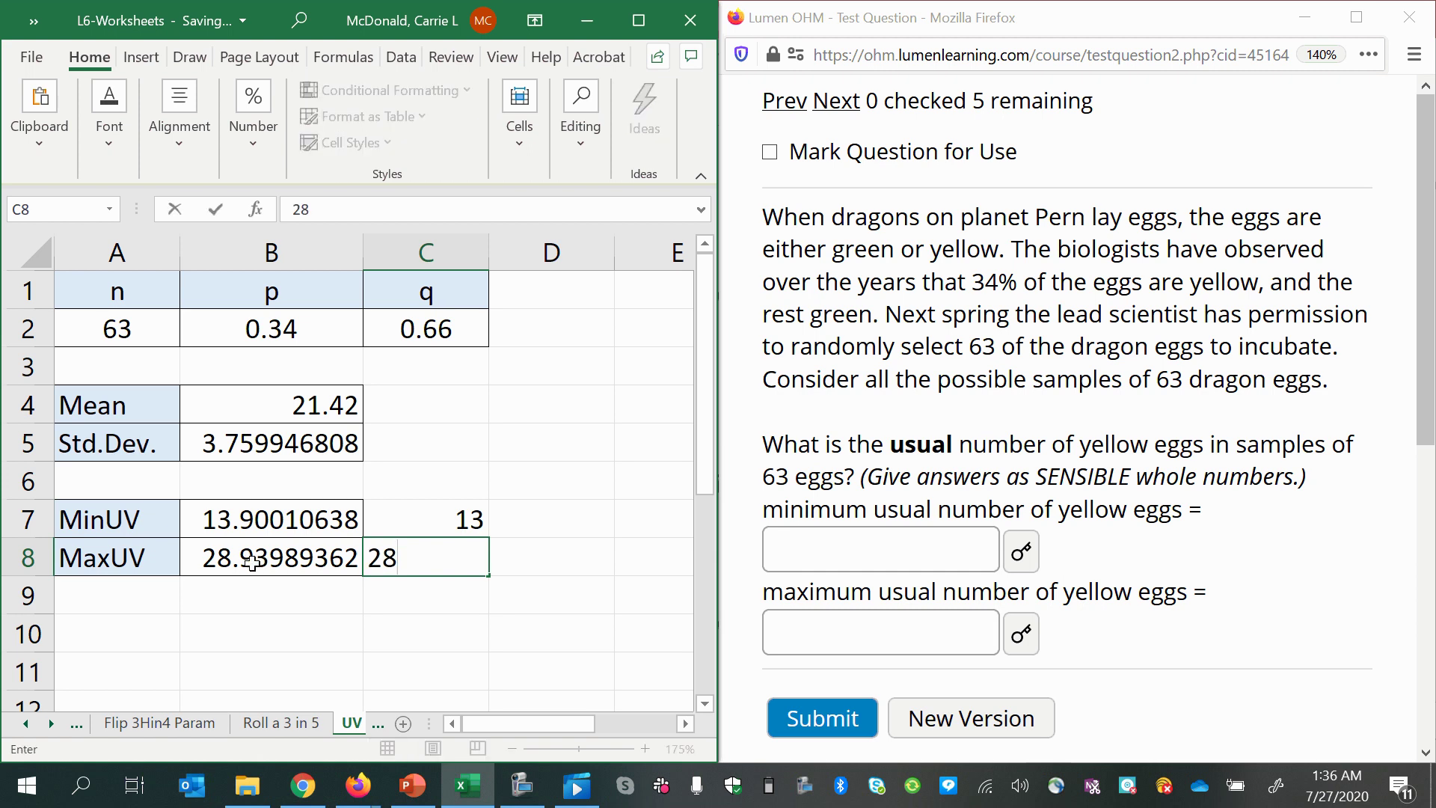
{"action": "key", "text": "Return"}
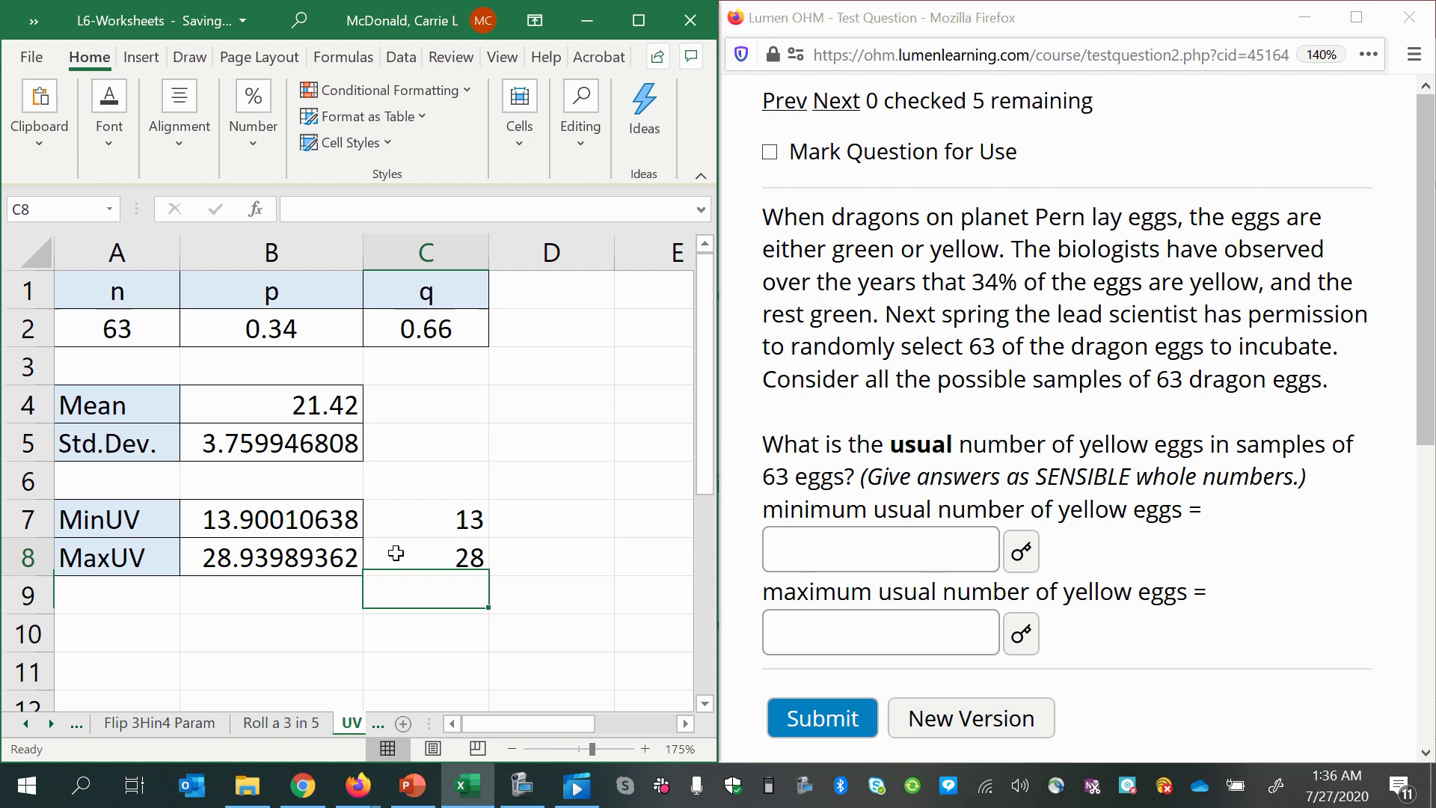
{"action": "left_click", "coordinate": [396, 553]}
{"action": "left_click", "coordinate": [389, 522]}
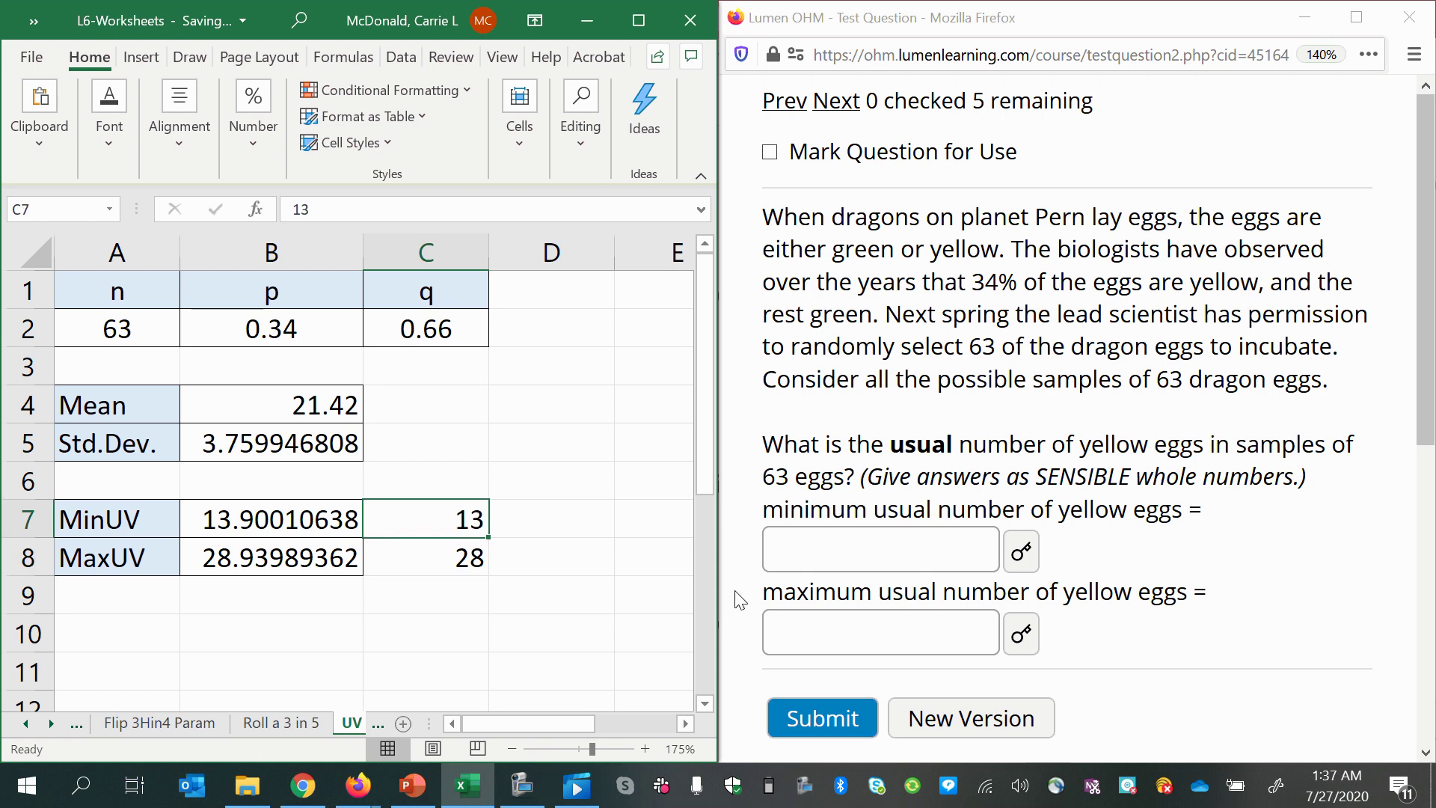
Step: Enter 13 as the minimum and 28 as the maximum usual number, then submit for grading
{"action": "left_click", "coordinate": [783, 549]}
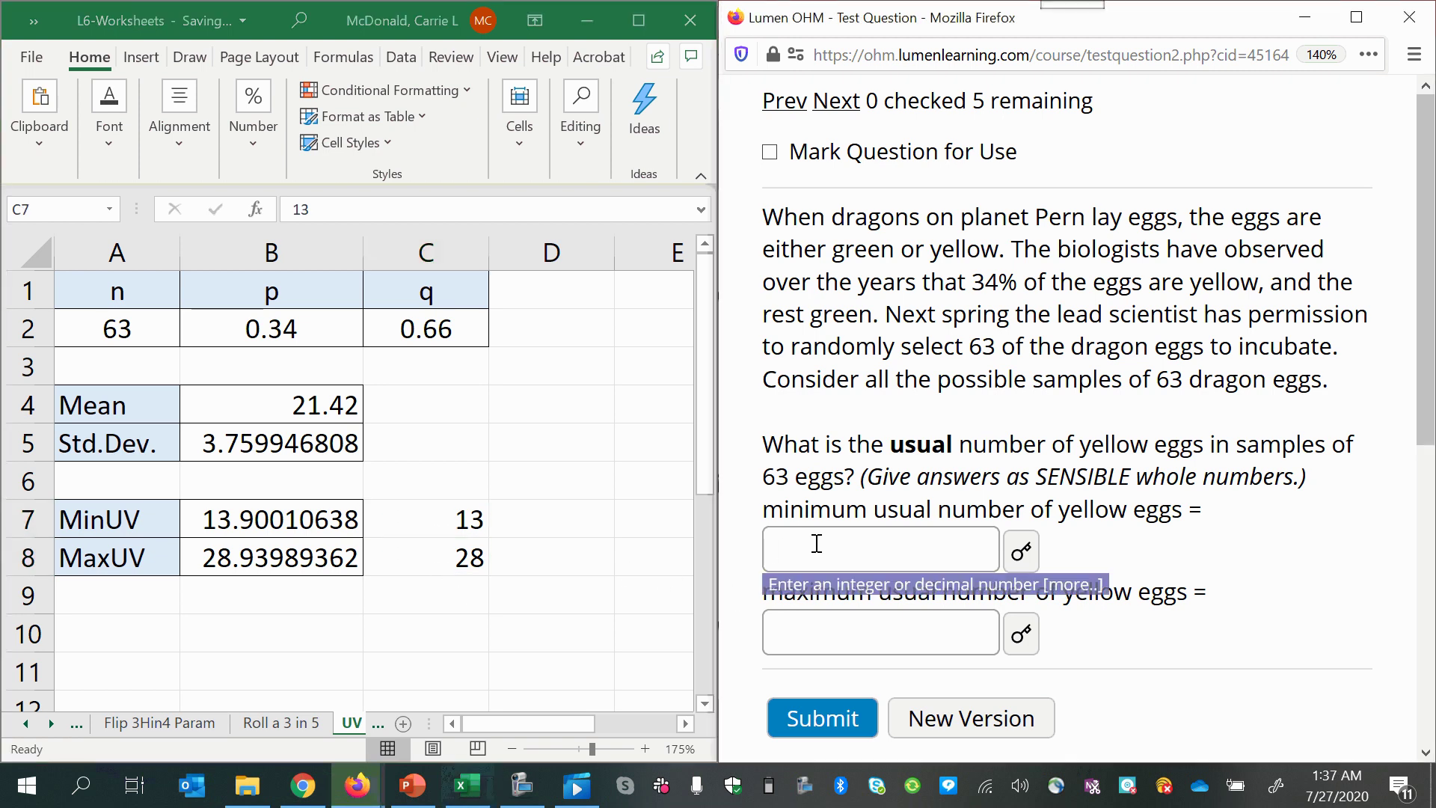
{"action": "type", "text": "13"}
{"action": "left_click", "coordinate": [807, 629]}
{"action": "type", "text": "28"}
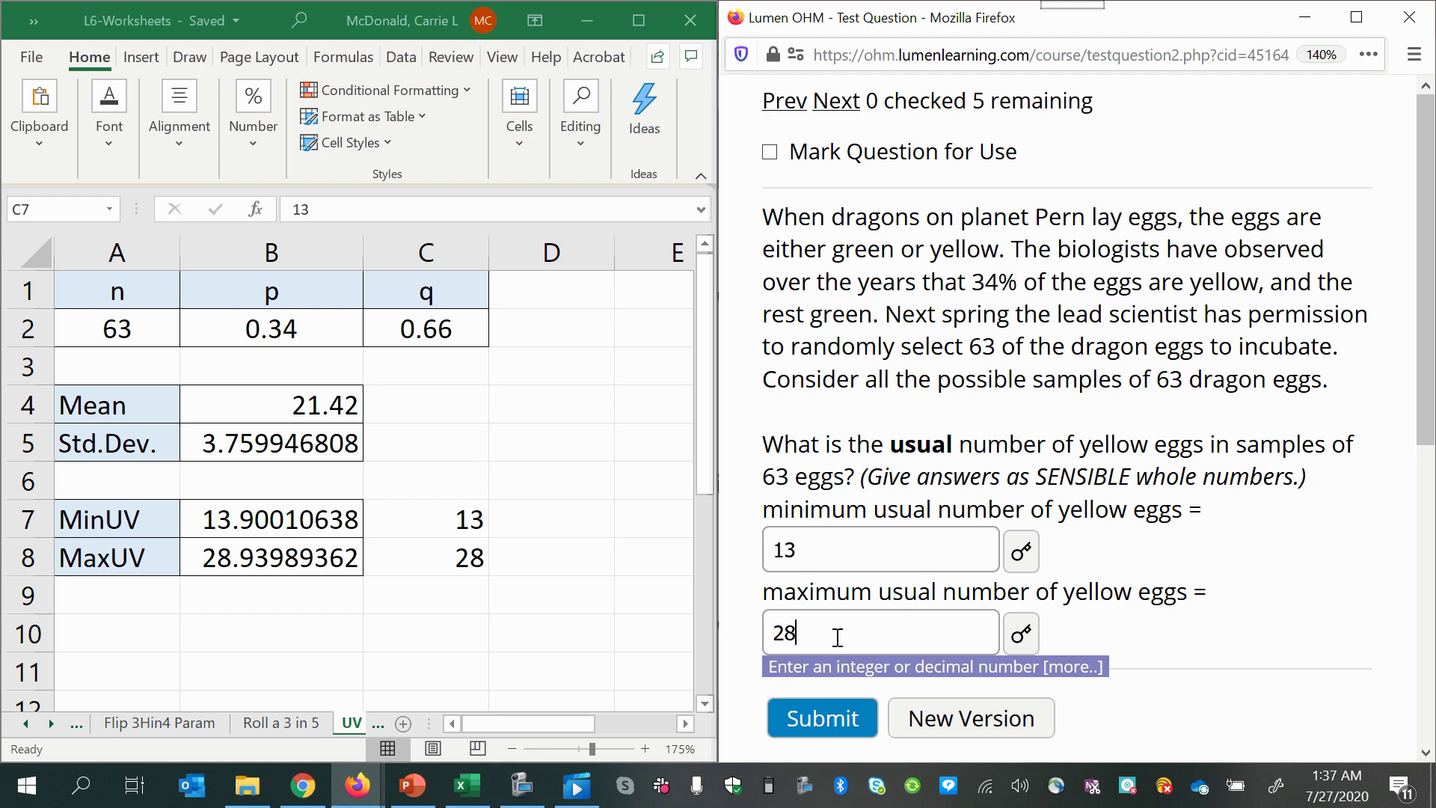
{"action": "left_click", "coordinate": [831, 721]}
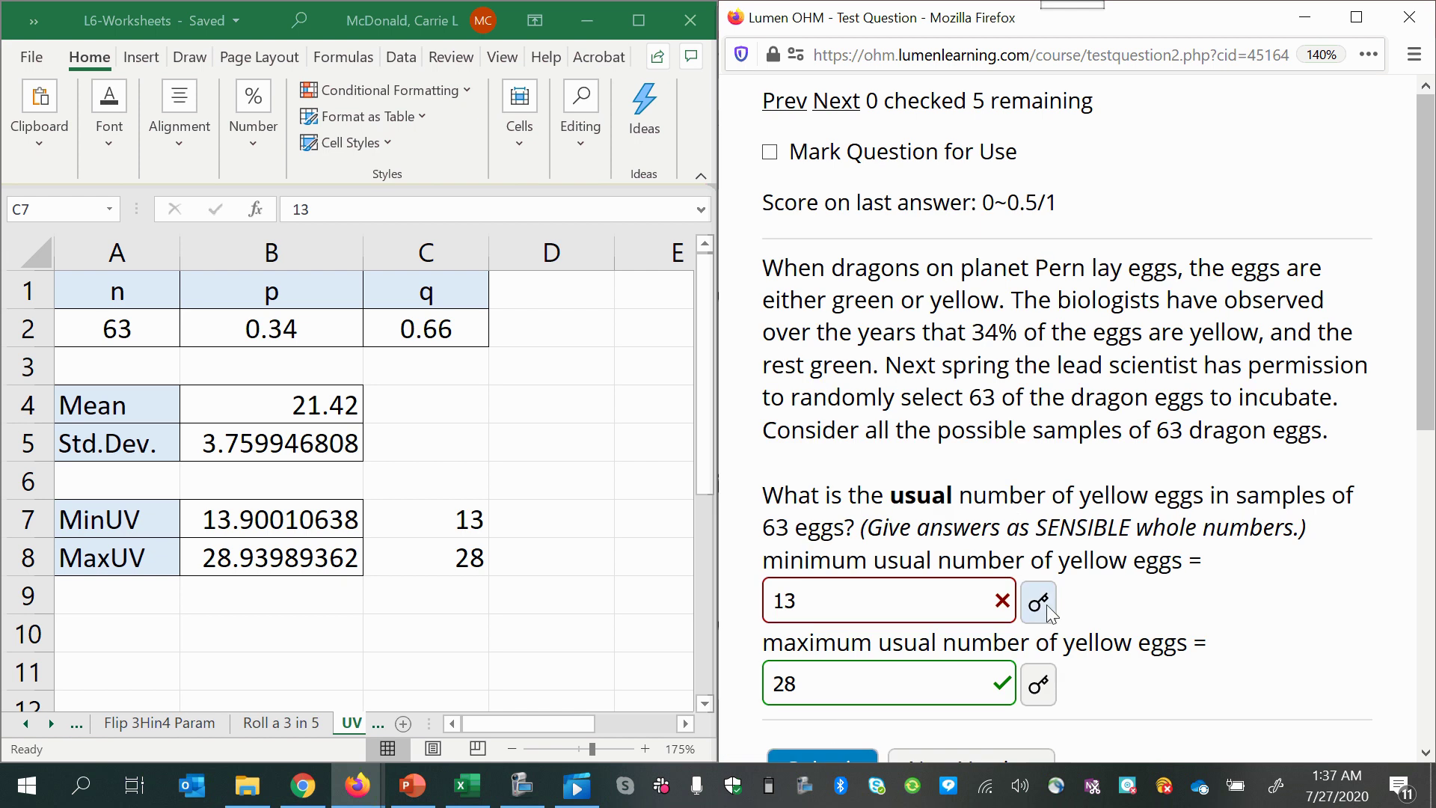
Step: Reveal the correct minimum answer 14 and change Excel cell C7 from 13 to 14
{"action": "left_click", "coordinate": [1038, 603]}
{"action": "left_click", "coordinate": [425, 527]}
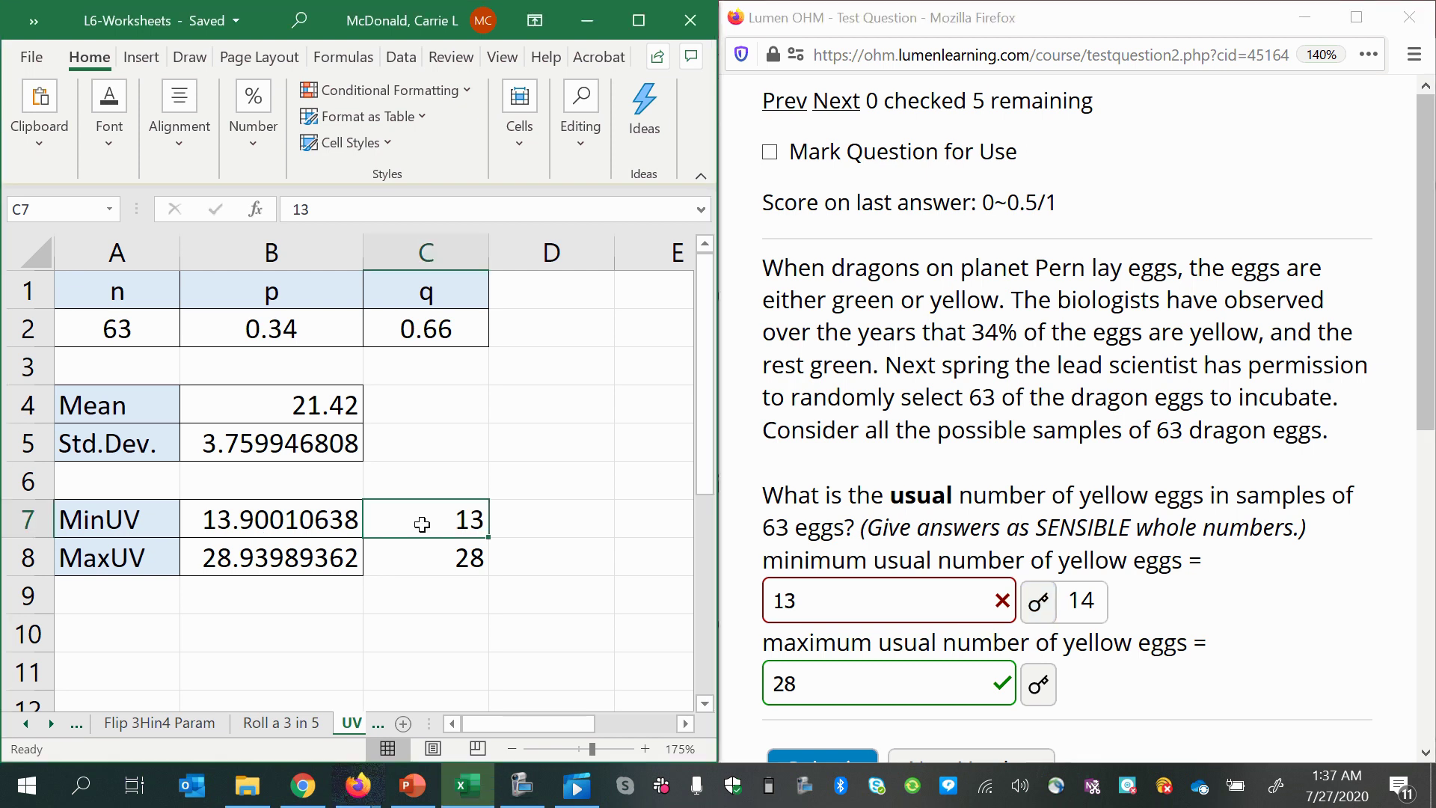
{"action": "type", "text": "14"}
{"action": "key", "text": "Return"}
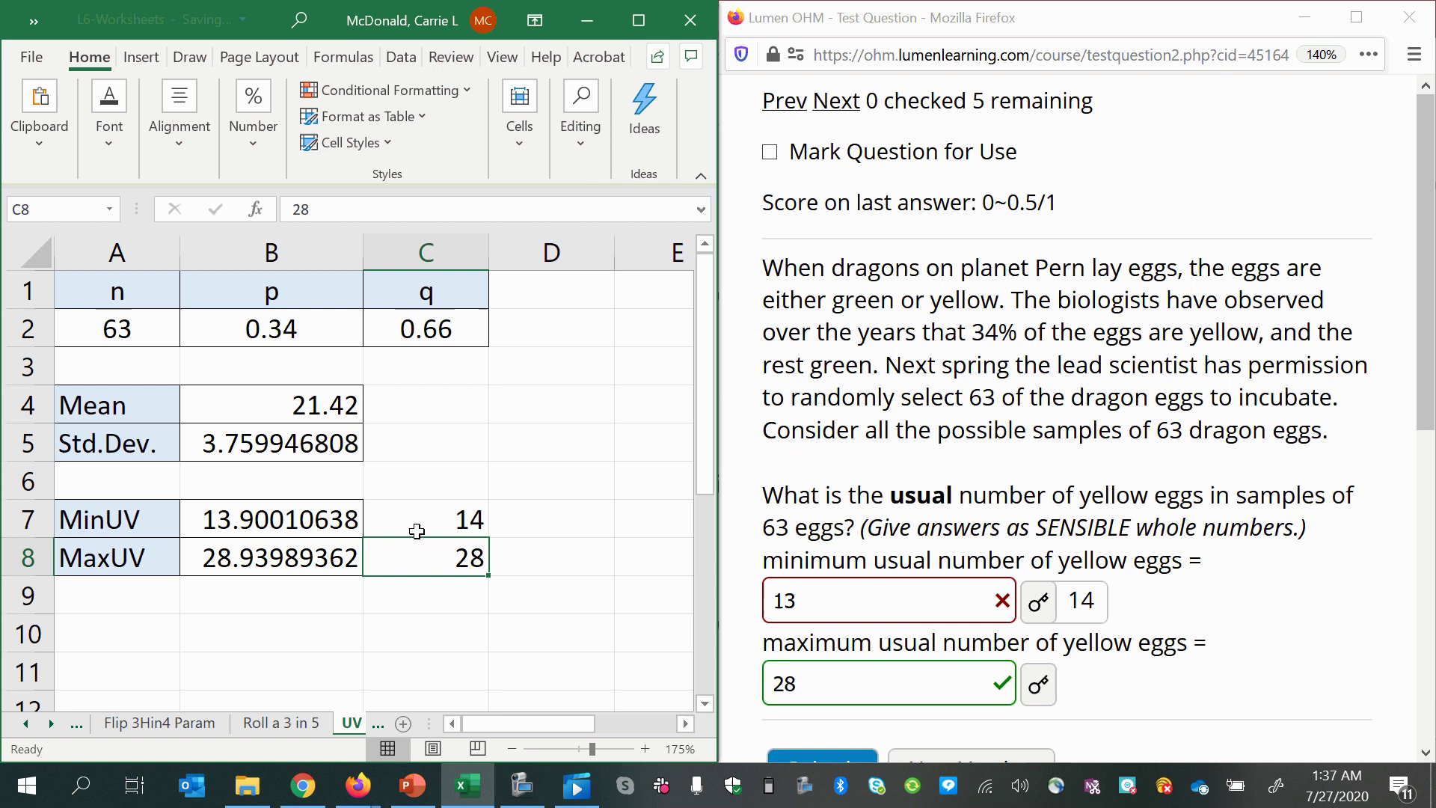
{"action": "left_click", "coordinate": [203, 523]}
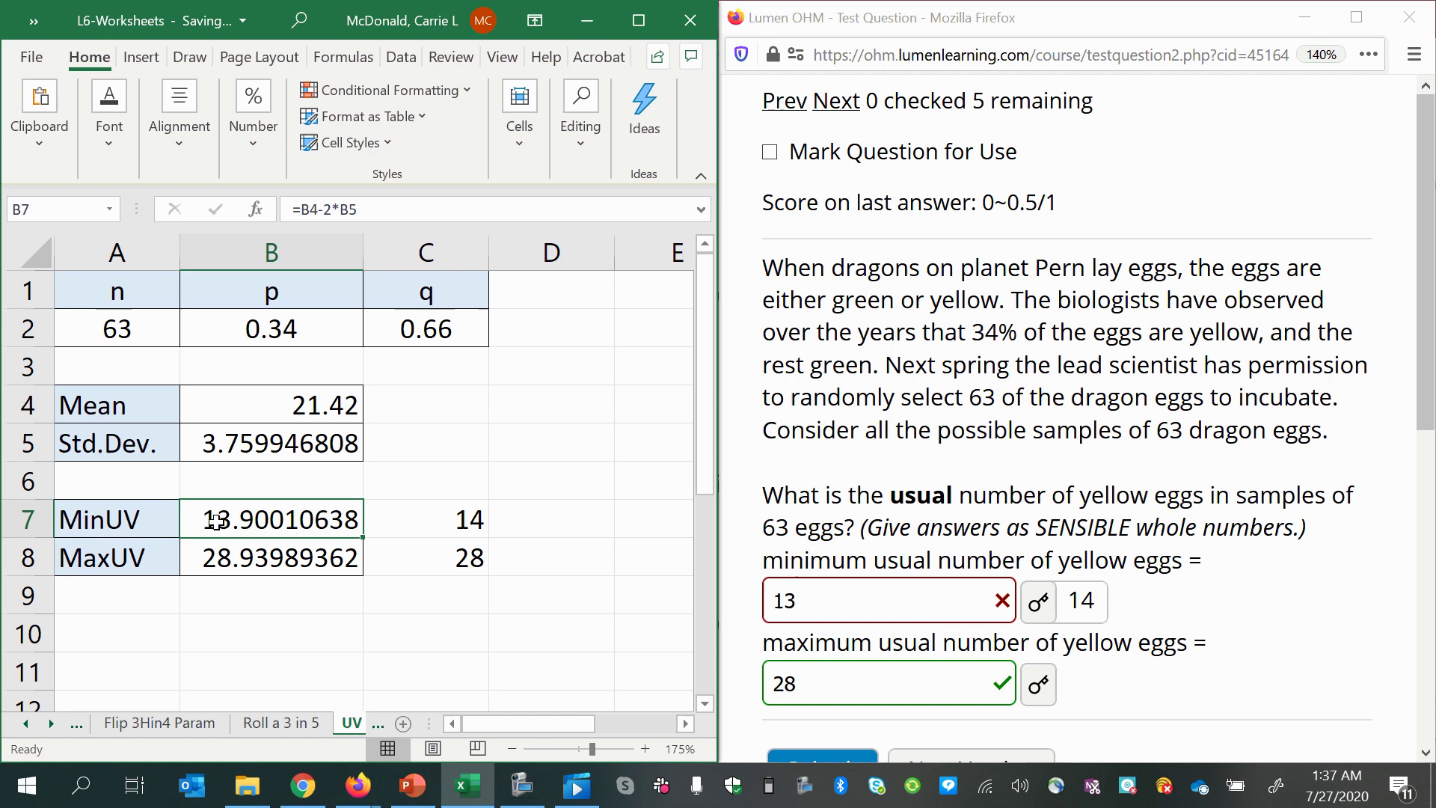
{"action": "left_click", "coordinate": [447, 522]}
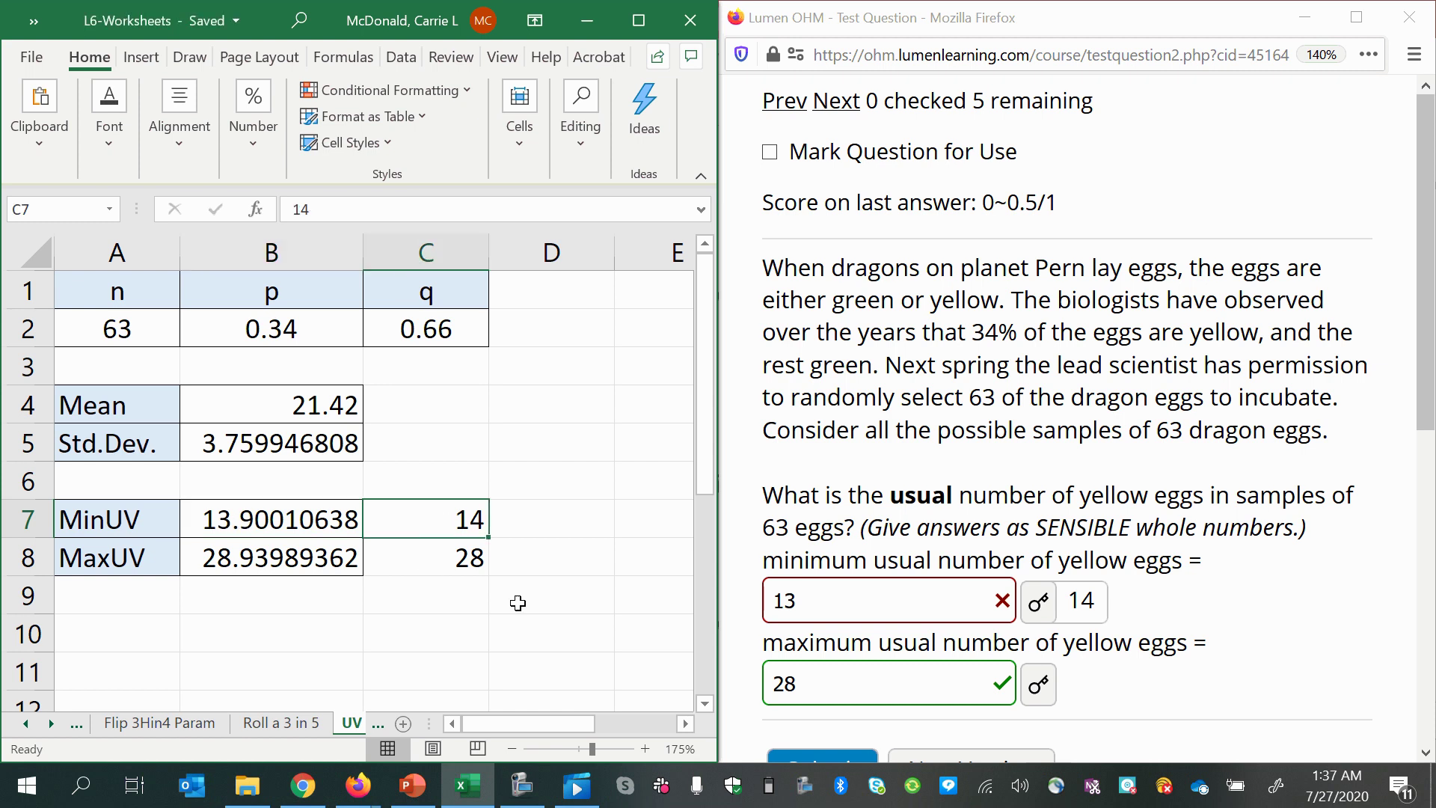
{"action": "scroll", "coordinate": [915, 687], "scroll_direction": "down", "scroll_amount": 3}
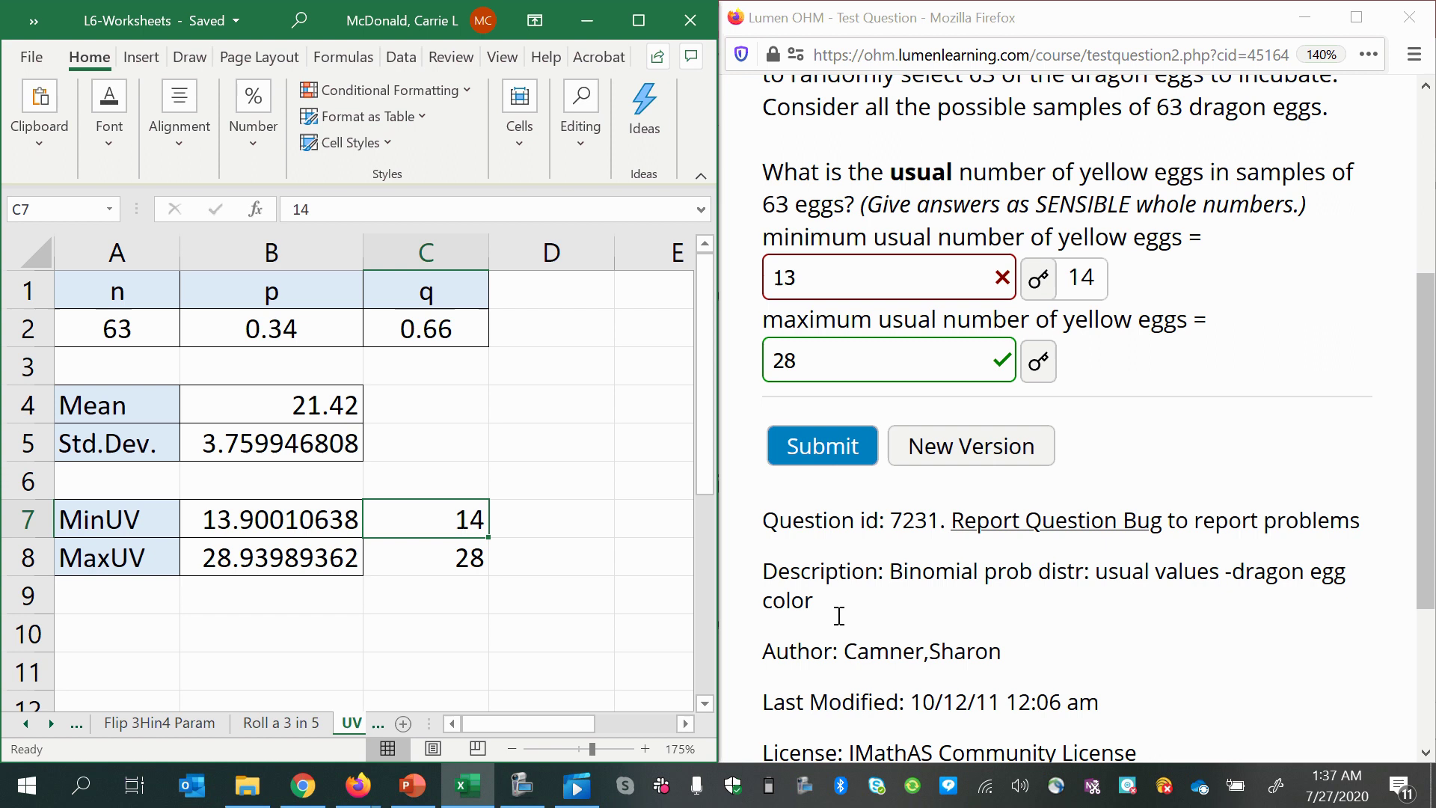
Step: Load a new question version and highlight its 22% yellow eggs and sample size 47
{"action": "left_click", "coordinate": [894, 580]}
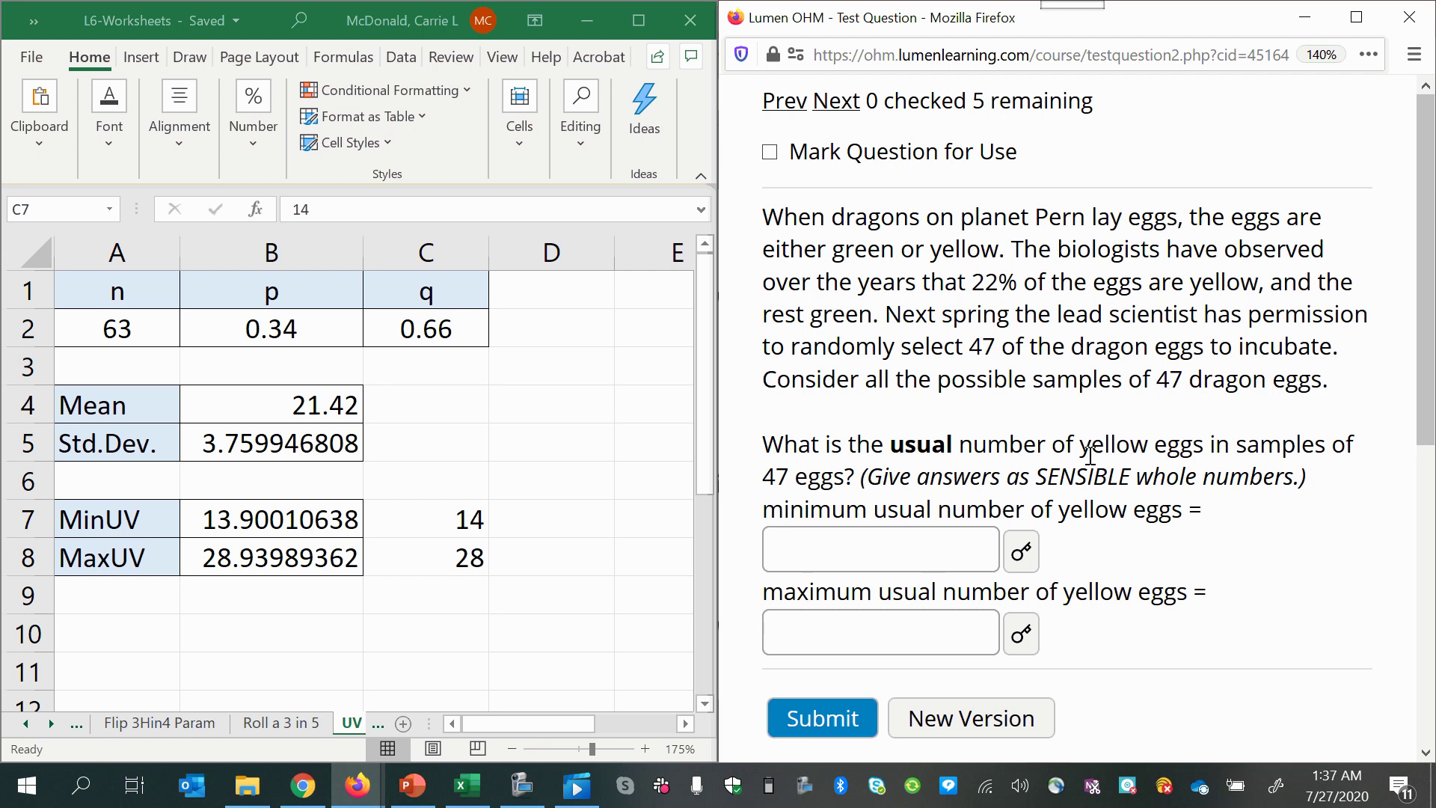
{"action": "left_click_drag", "start_coordinate": [1080, 447], "coordinate": [1193, 443]}
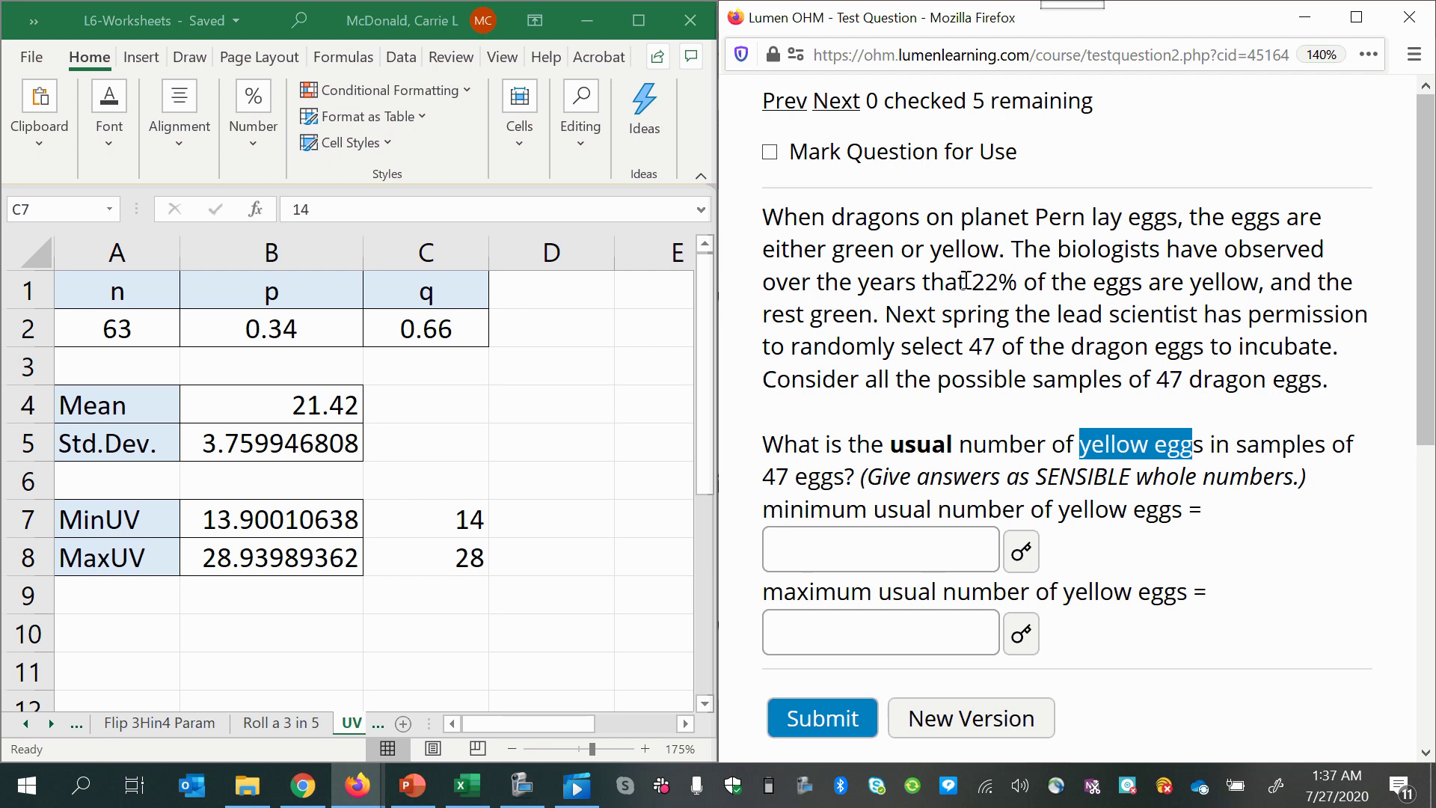
{"action": "left_click_drag", "start_coordinate": [971, 281], "coordinate": [1257, 282]}
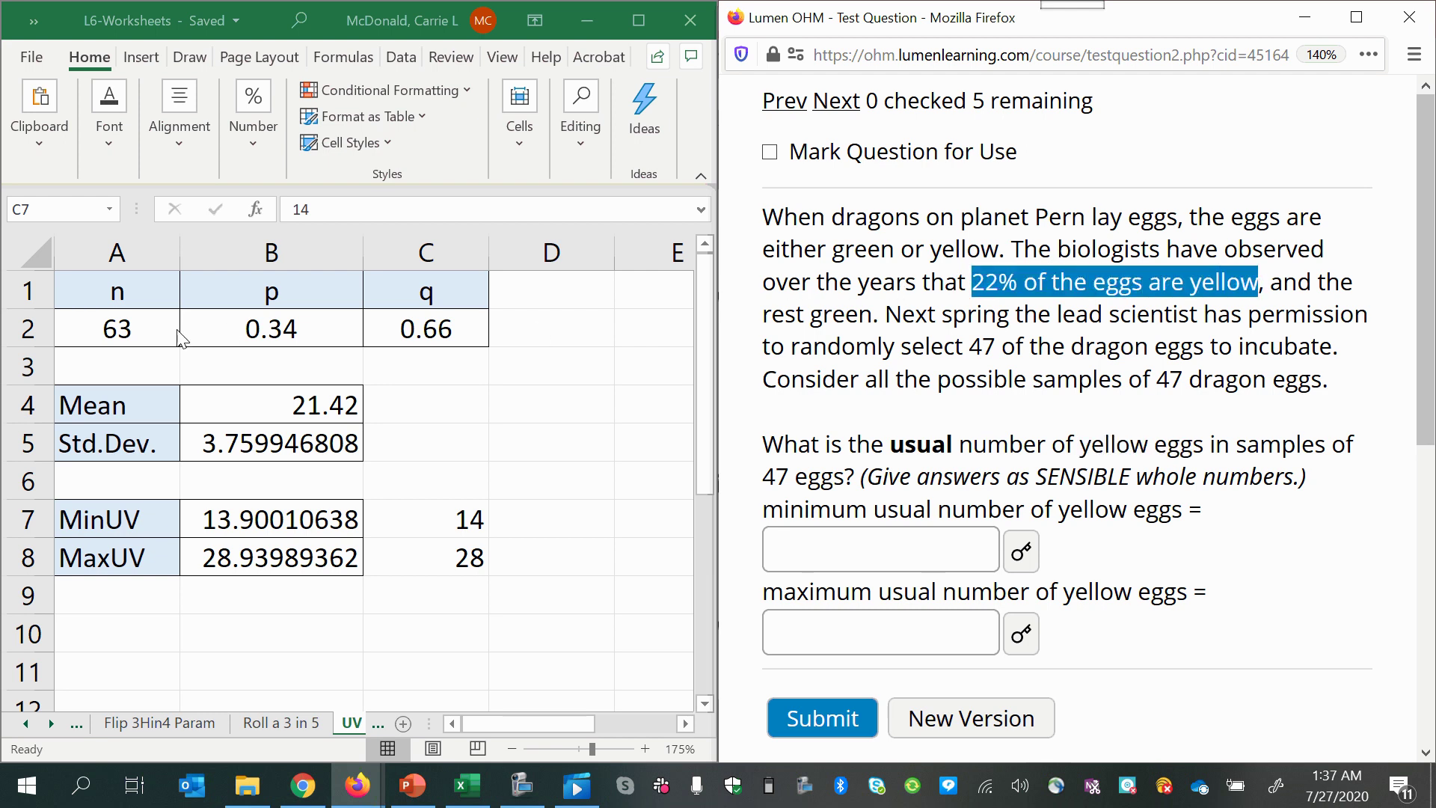
{"action": "left_click_drag", "start_coordinate": [1154, 380], "coordinate": [1217, 382]}
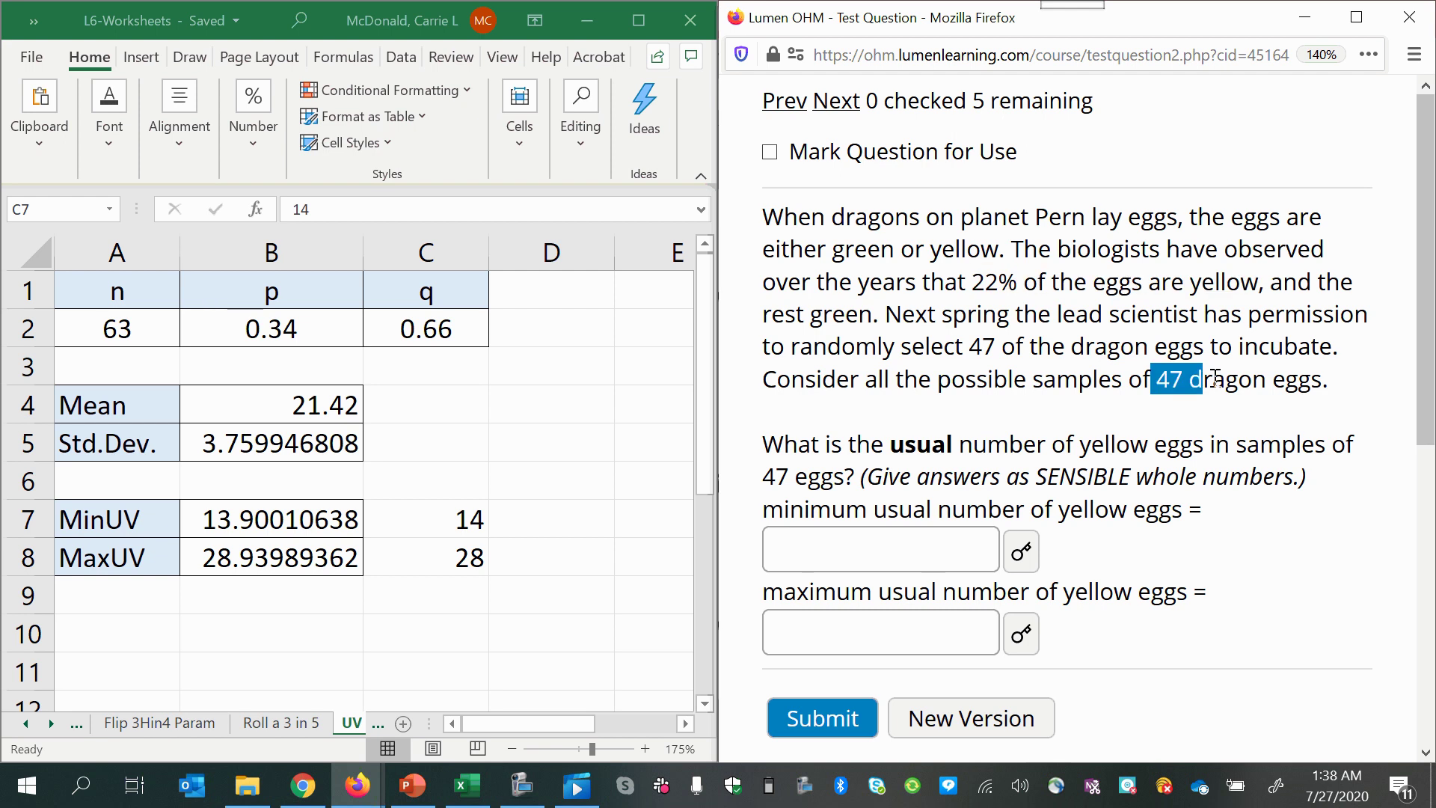
Step: Change n from 63 to 47 and p to 0.22
{"action": "left_click", "coordinate": [81, 337]}
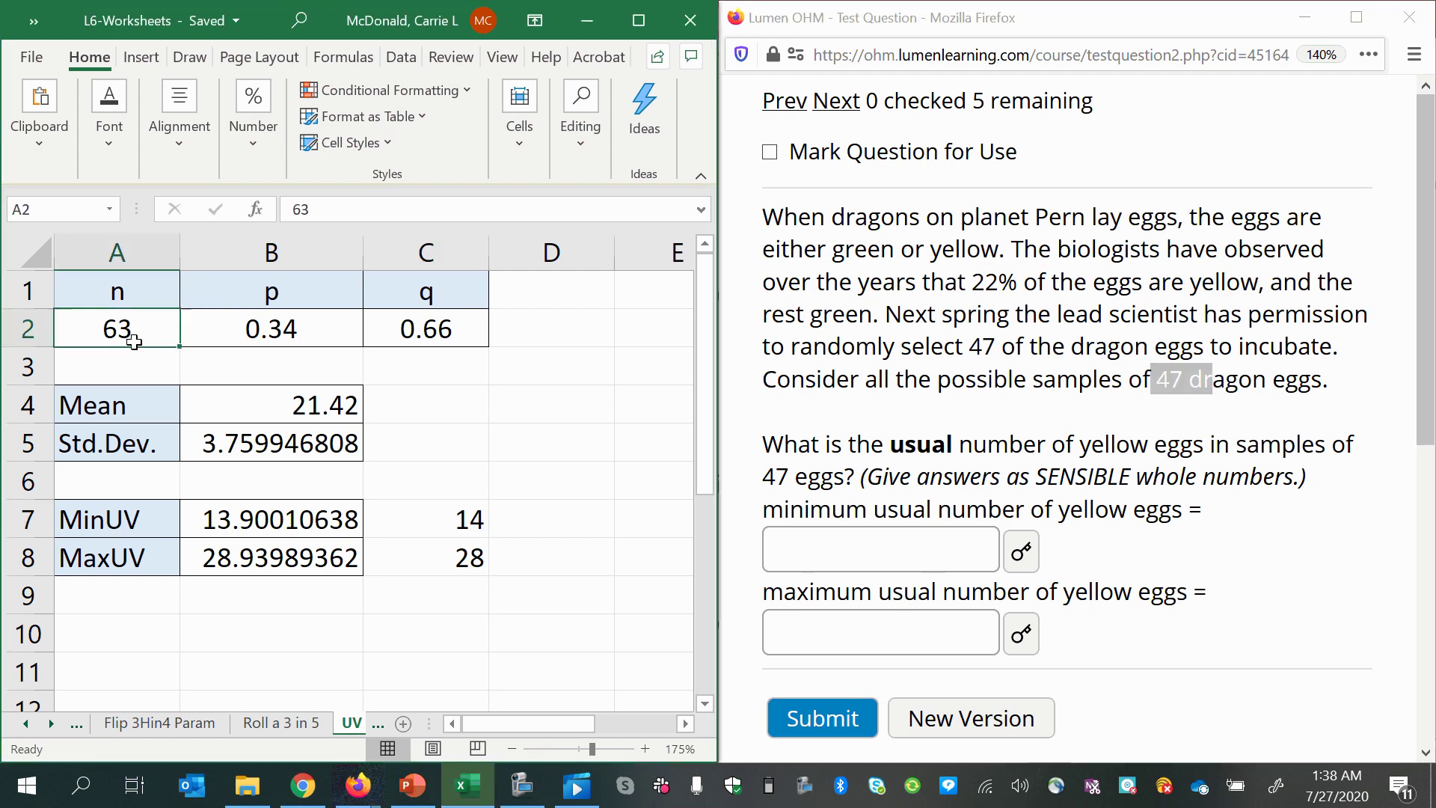
{"action": "type", "text": "47"}
{"action": "key", "text": "Tab"}
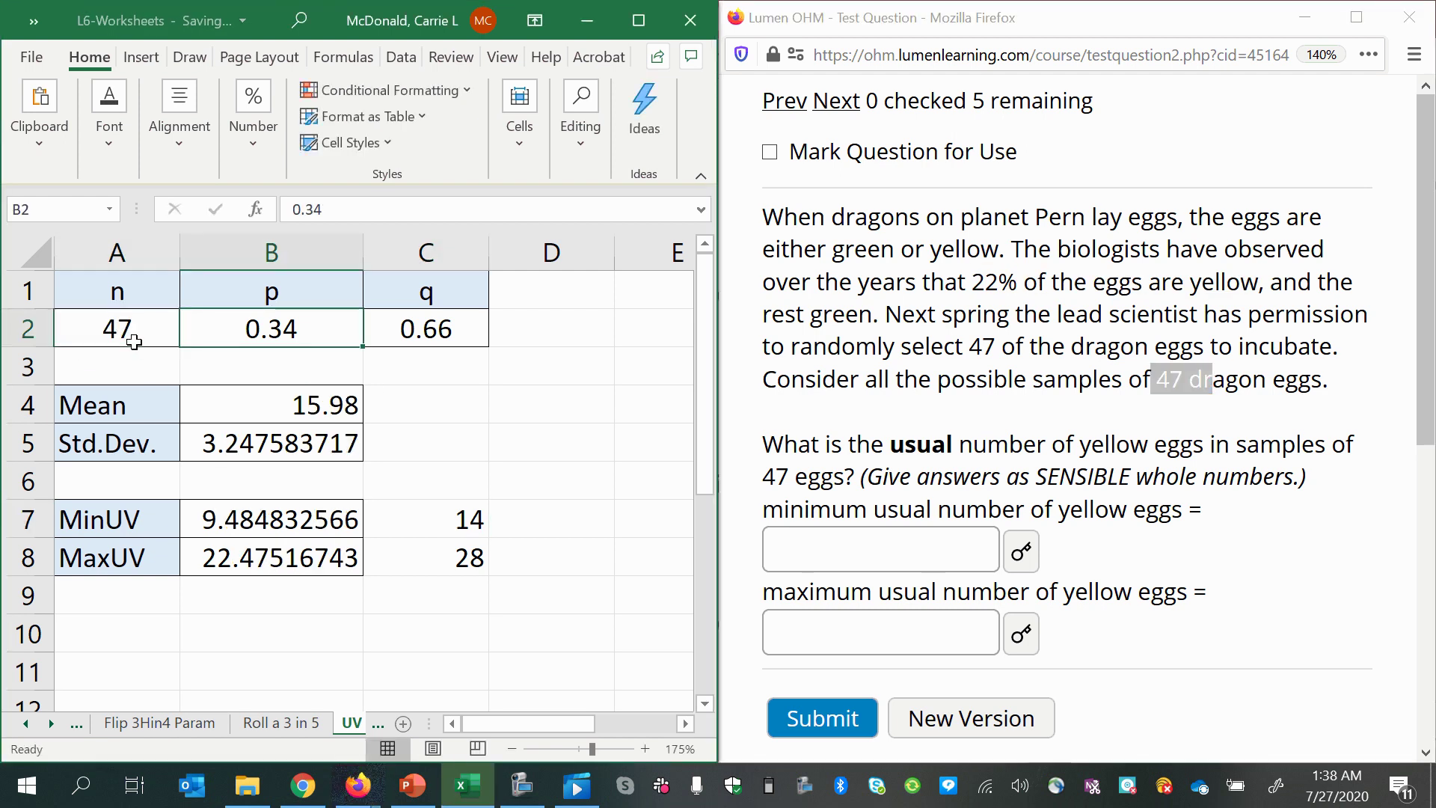
{"action": "type", "text": "."}
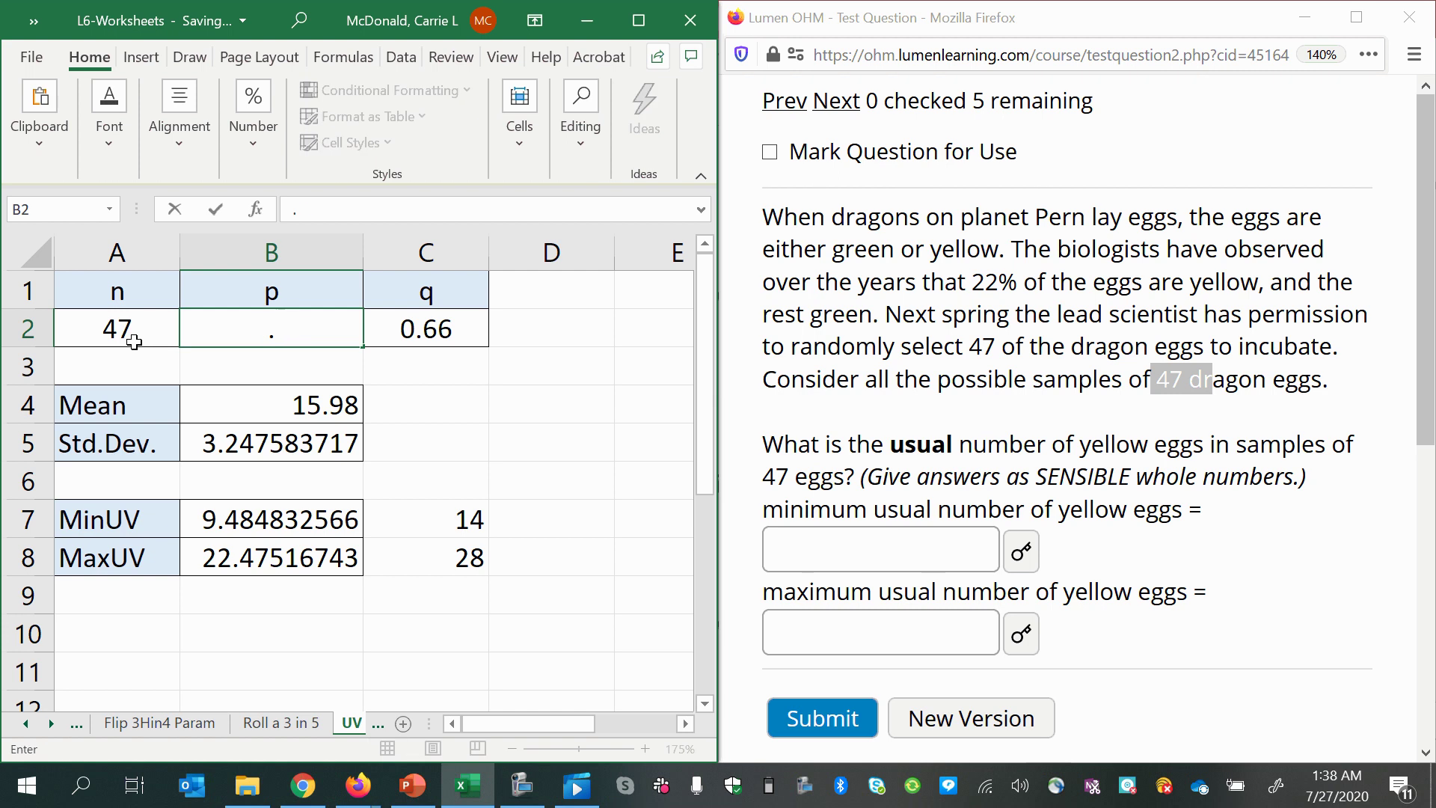
{"action": "type", "text": "22"}
{"action": "key", "text": "Return"}
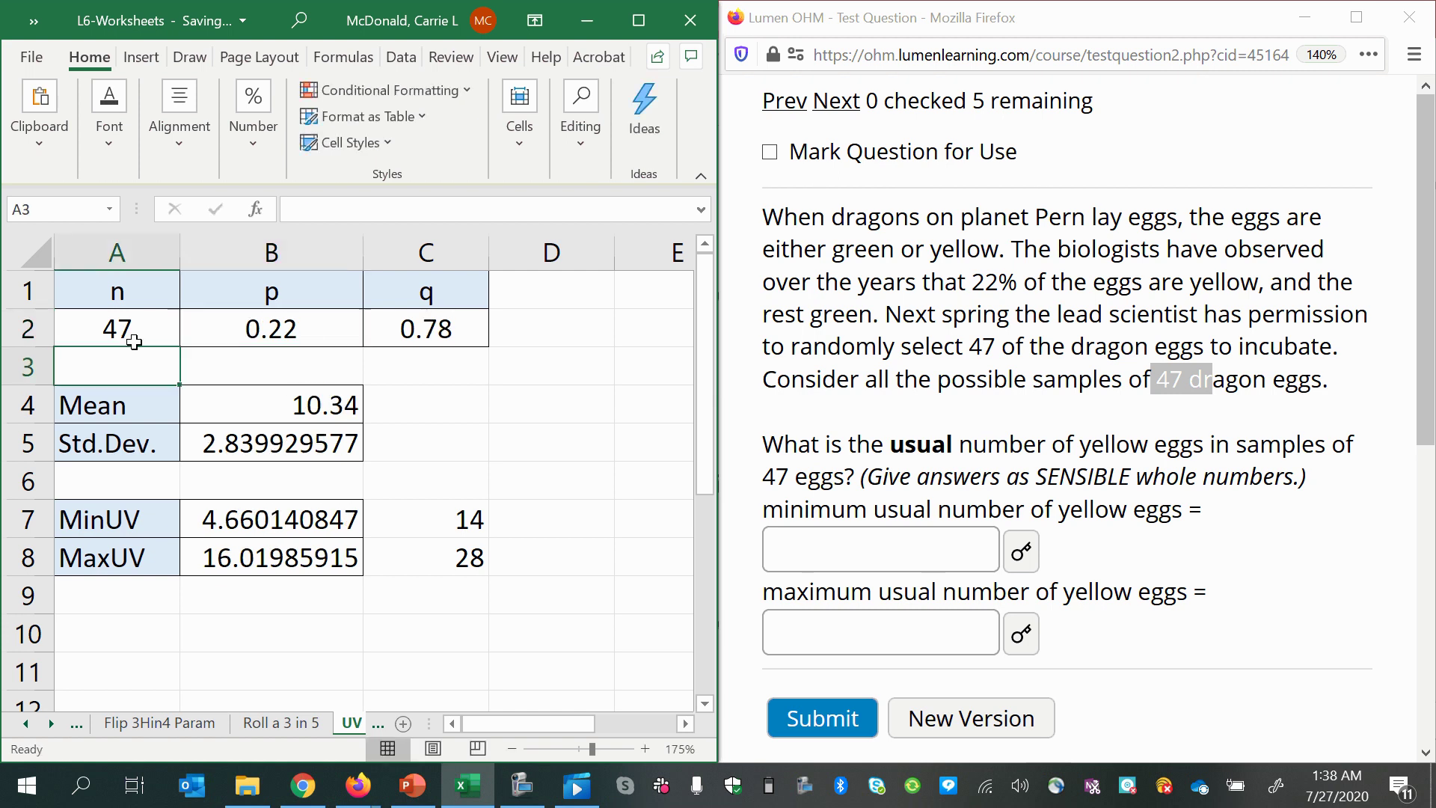
Step: Set the whole-number usual bounds to 5 in C7 and 16 in C8
{"action": "left_click", "coordinate": [435, 520]}
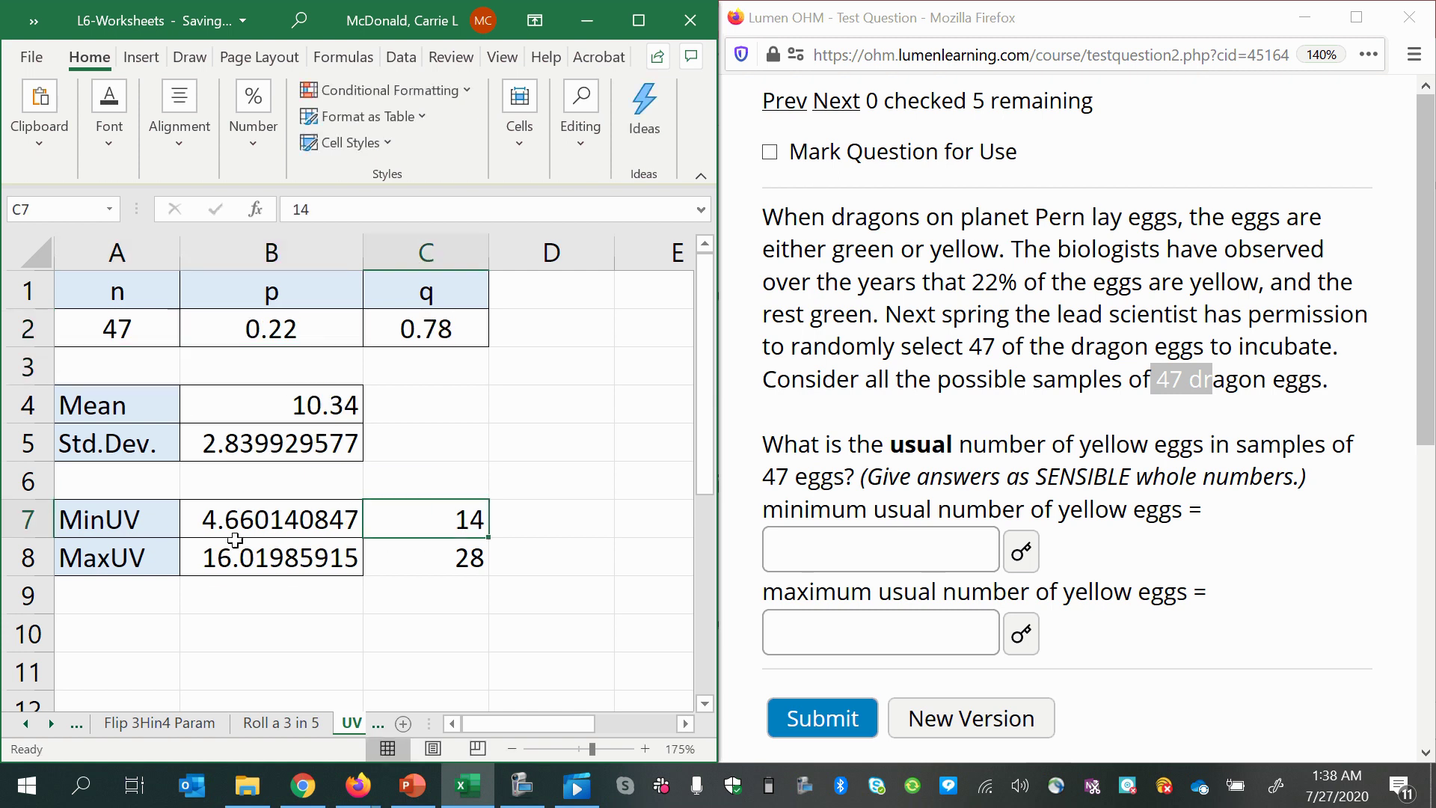
{"action": "left_click", "coordinate": [209, 529]}
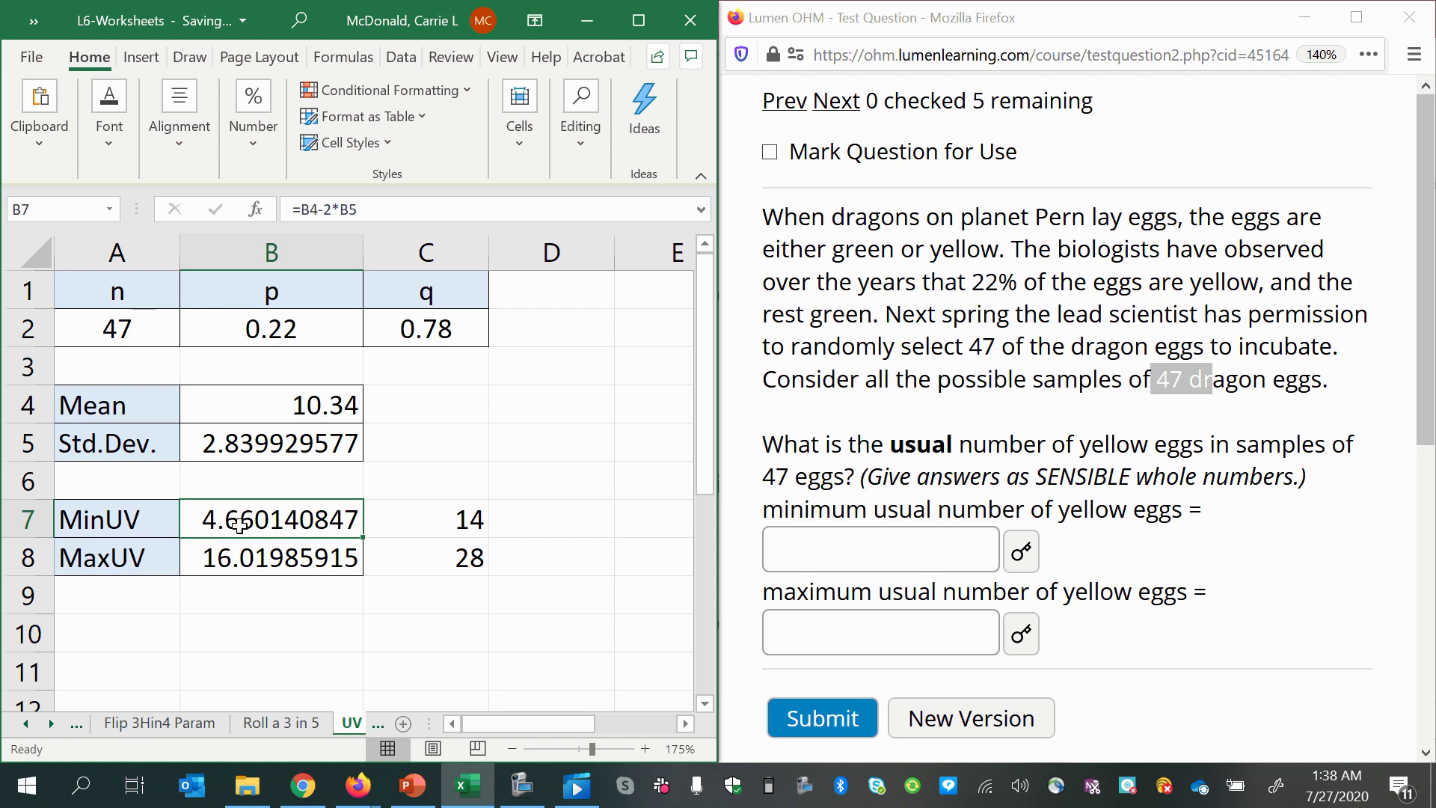
{"action": "left_click", "coordinate": [404, 520]}
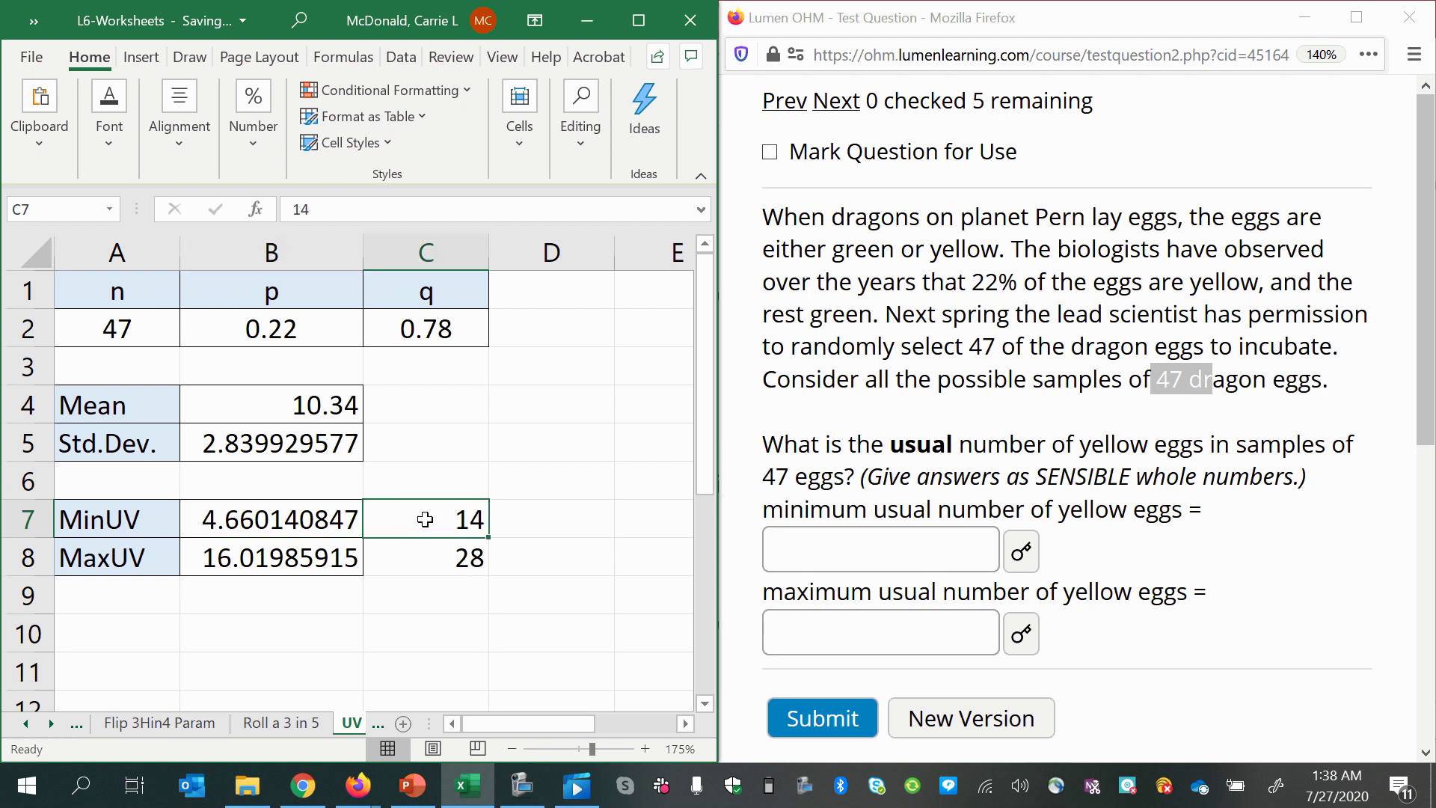
{"action": "left_click", "coordinate": [223, 523]}
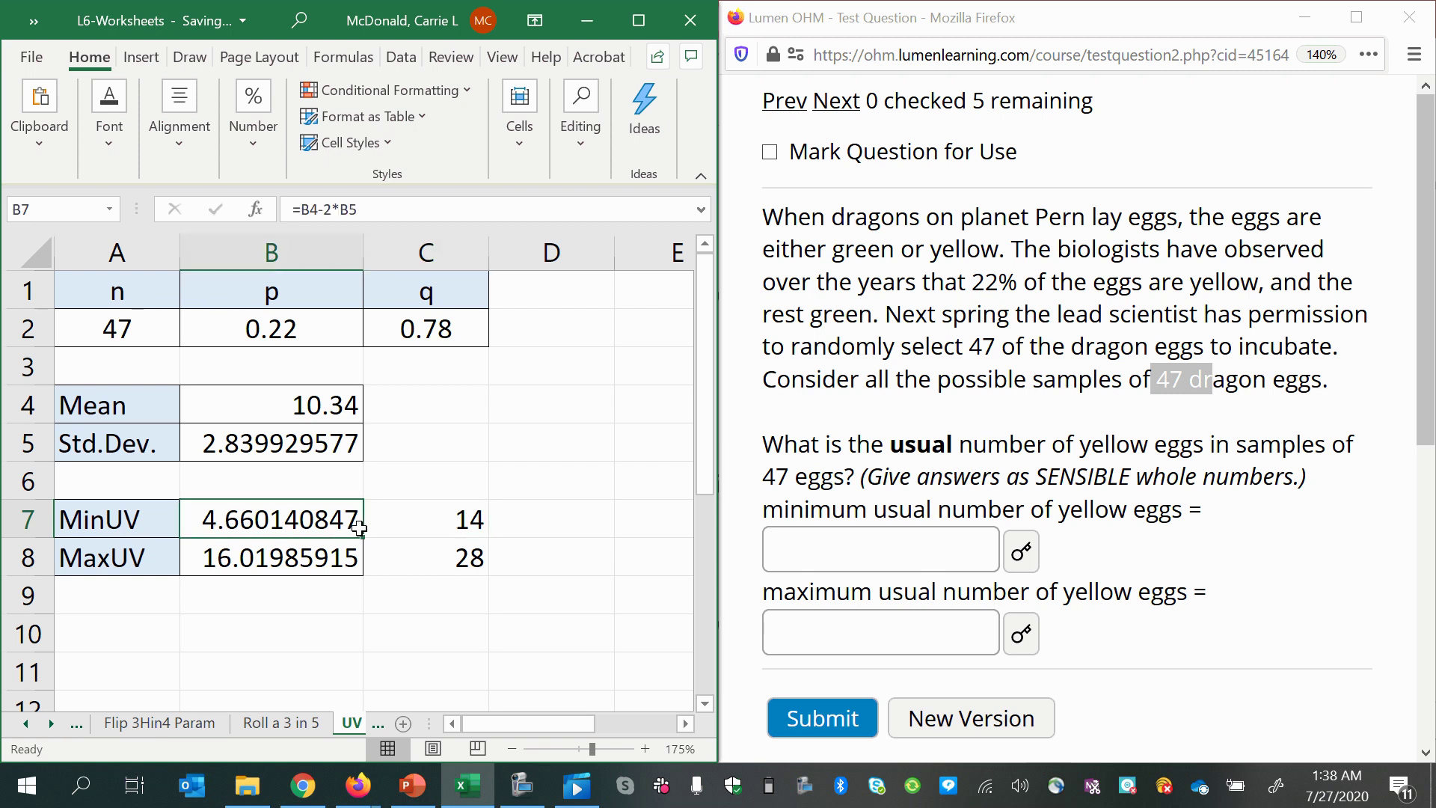
{"action": "left_click", "coordinate": [429, 520]}
{"action": "type", "text": "5"}
{"action": "key", "text": "Return"}
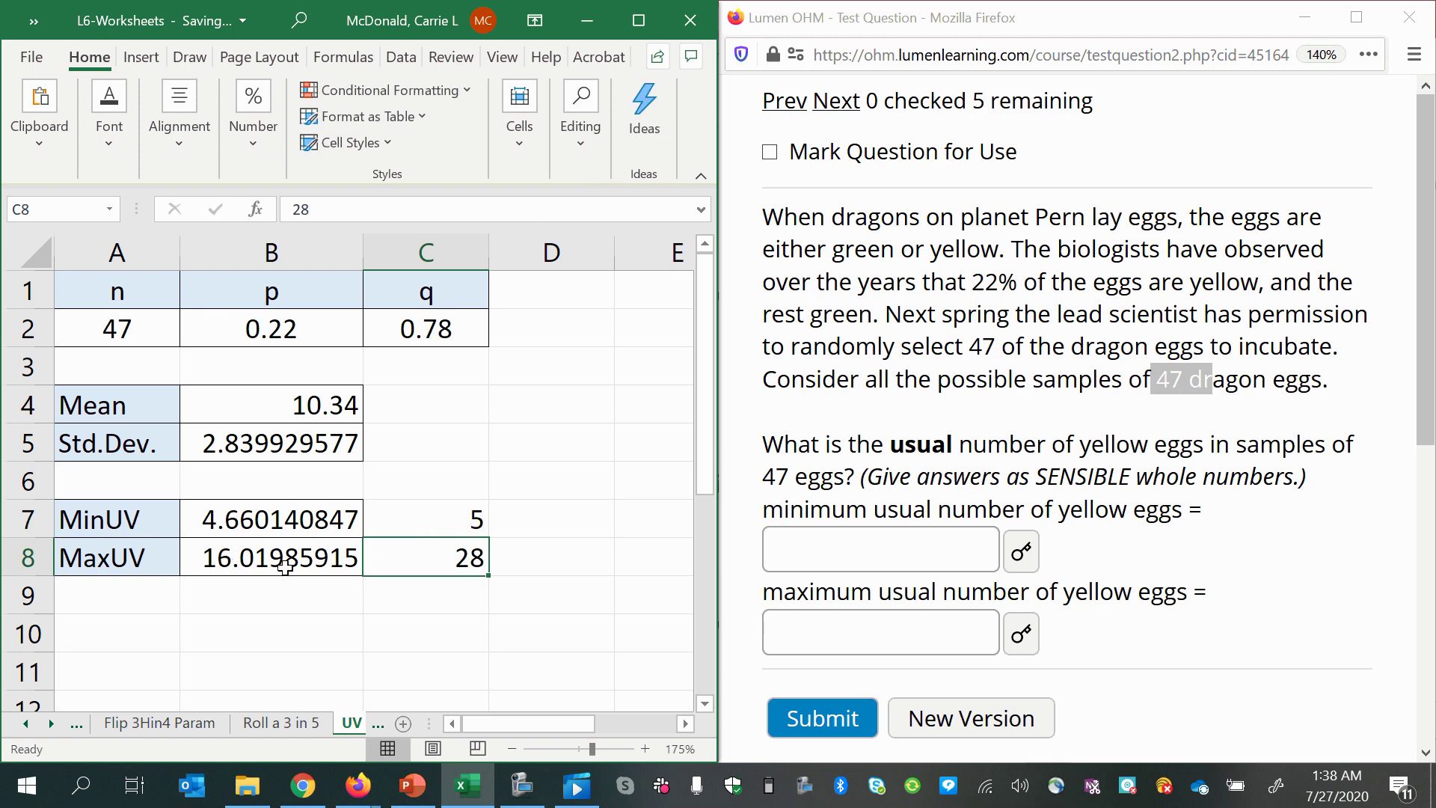
{"action": "type", "text": "16"}
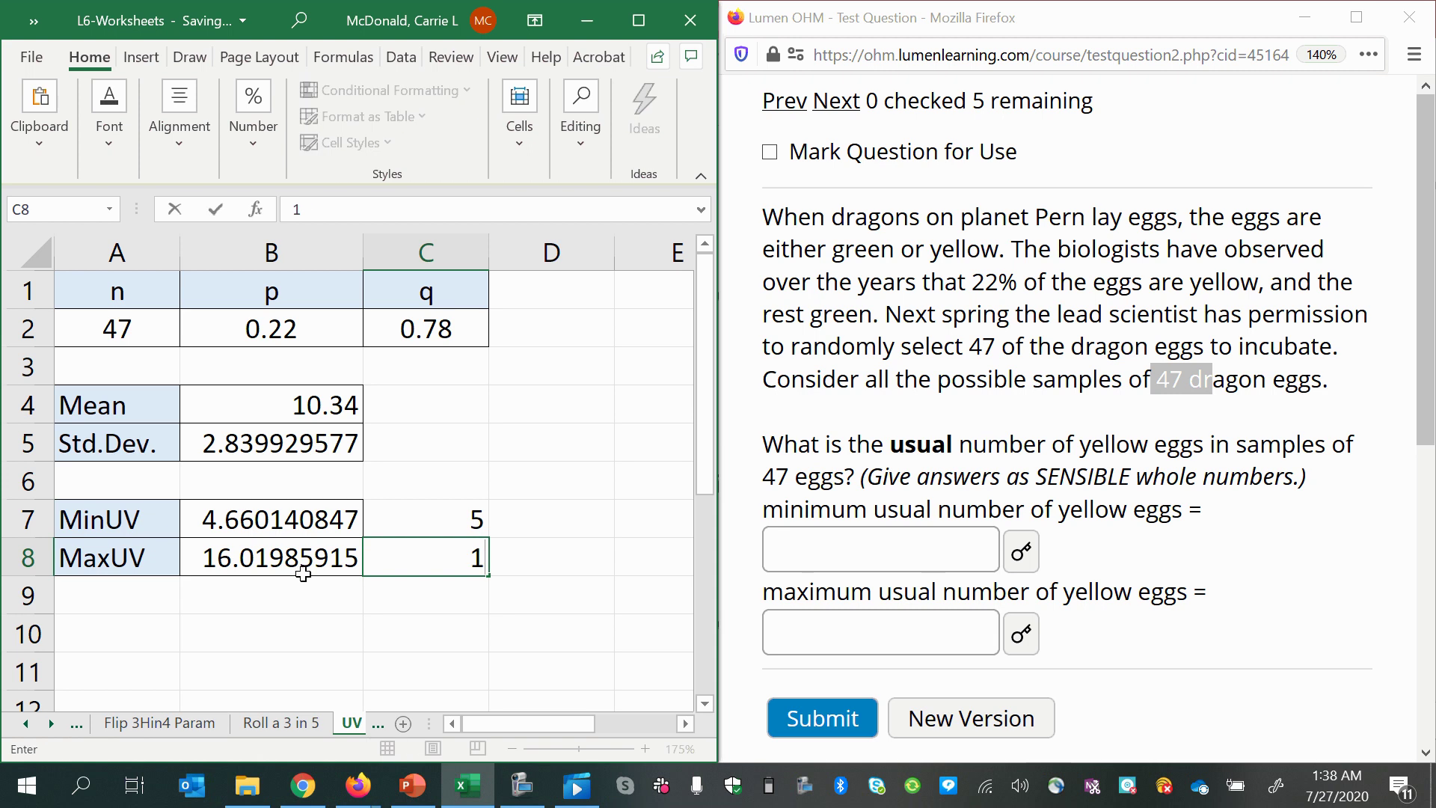
{"action": "key", "text": "Return"}
Step: Enter 5 in the minimum usual number of yellow eggs answer box
{"action": "left_click", "coordinate": [810, 551]}
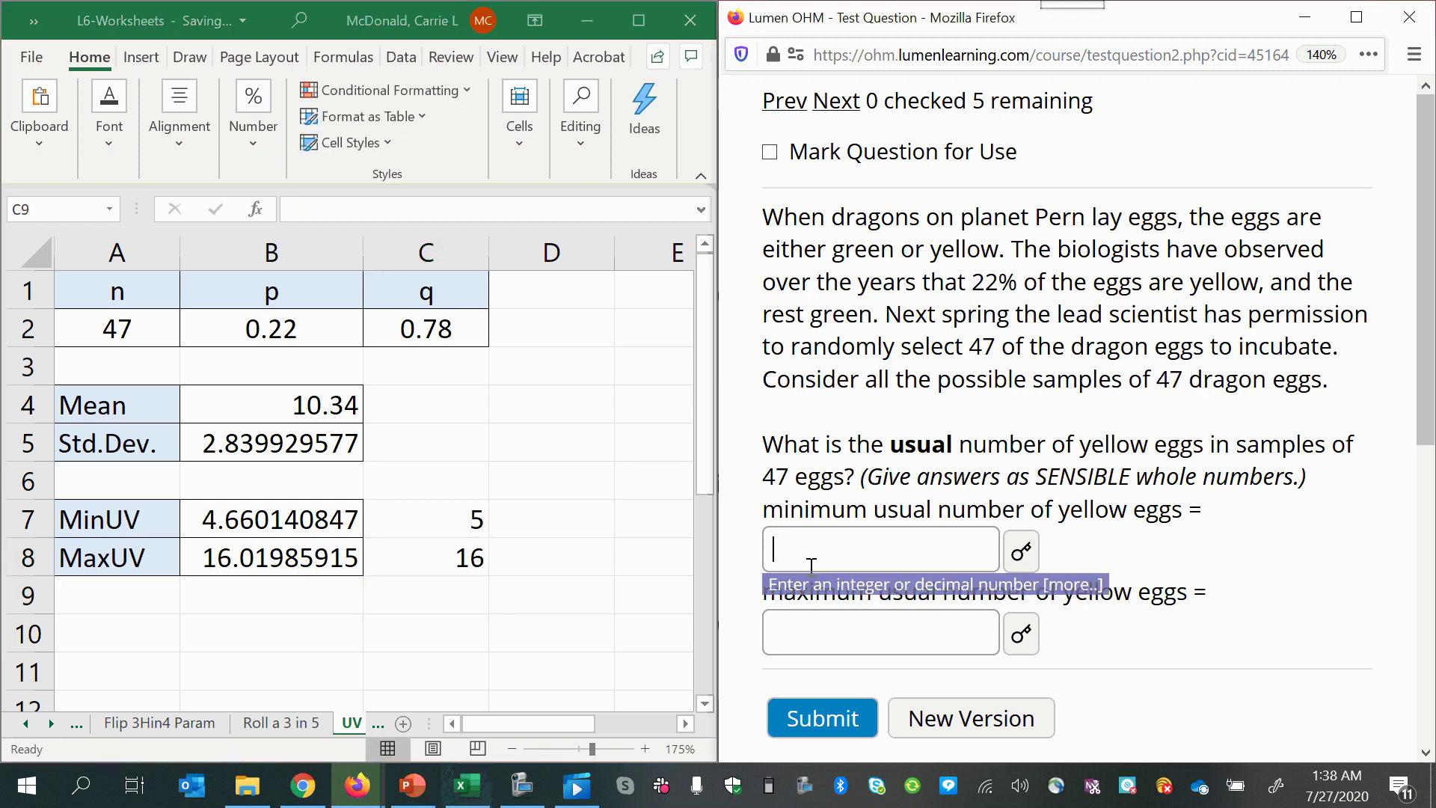
{"action": "type", "text": "5"}
{"action": "key", "text": "Tab"}
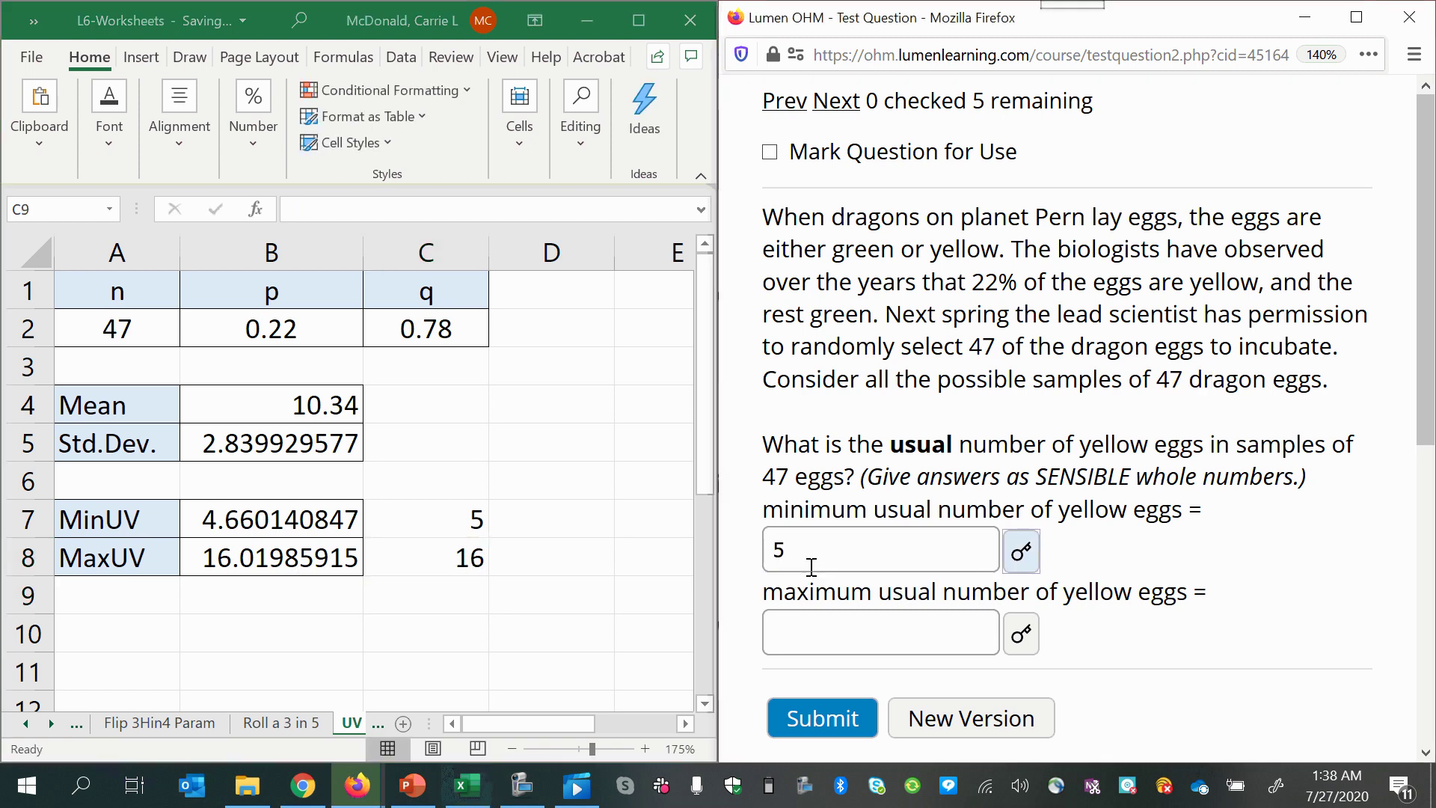